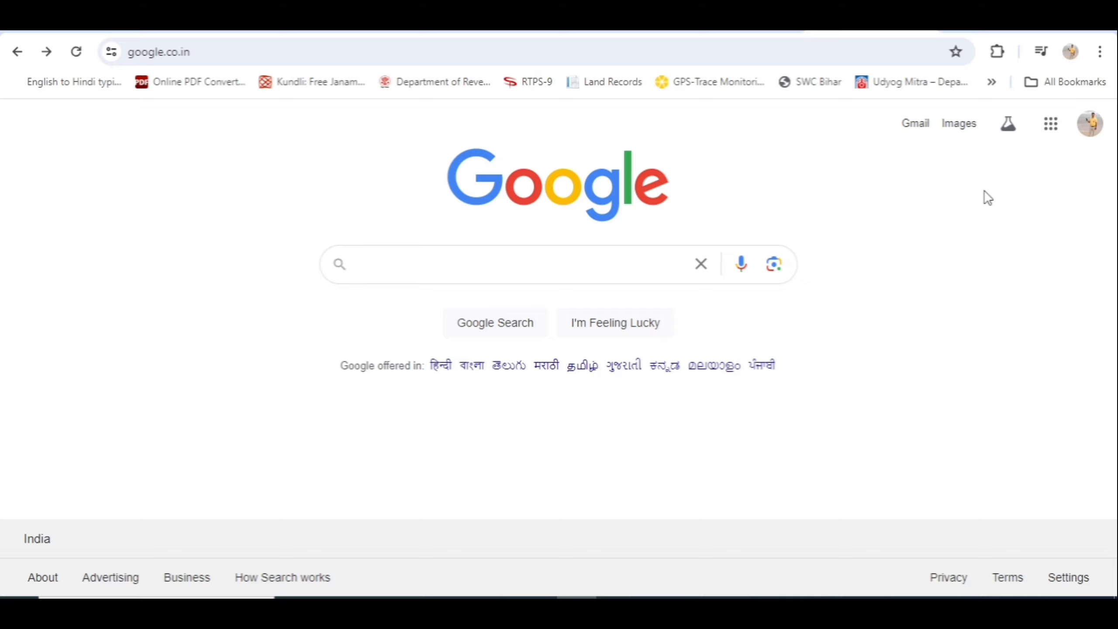
# Search Google for 'udyam registration' and open the official udyamregistration.gov.in portal
pyautogui.click(391, 270)
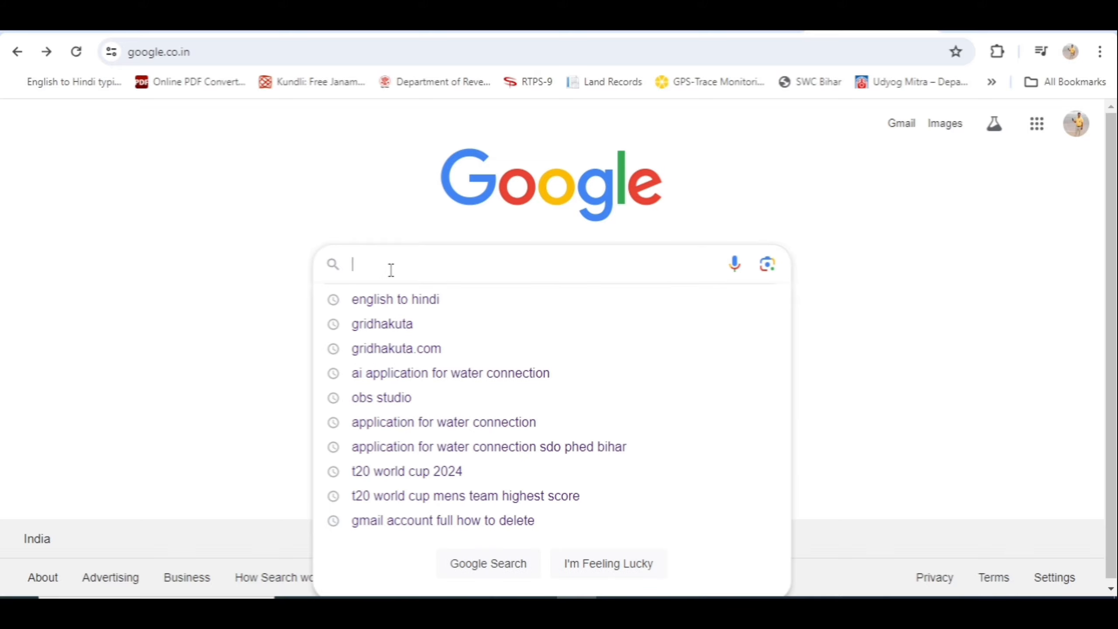
pyautogui.write('udyam registration')
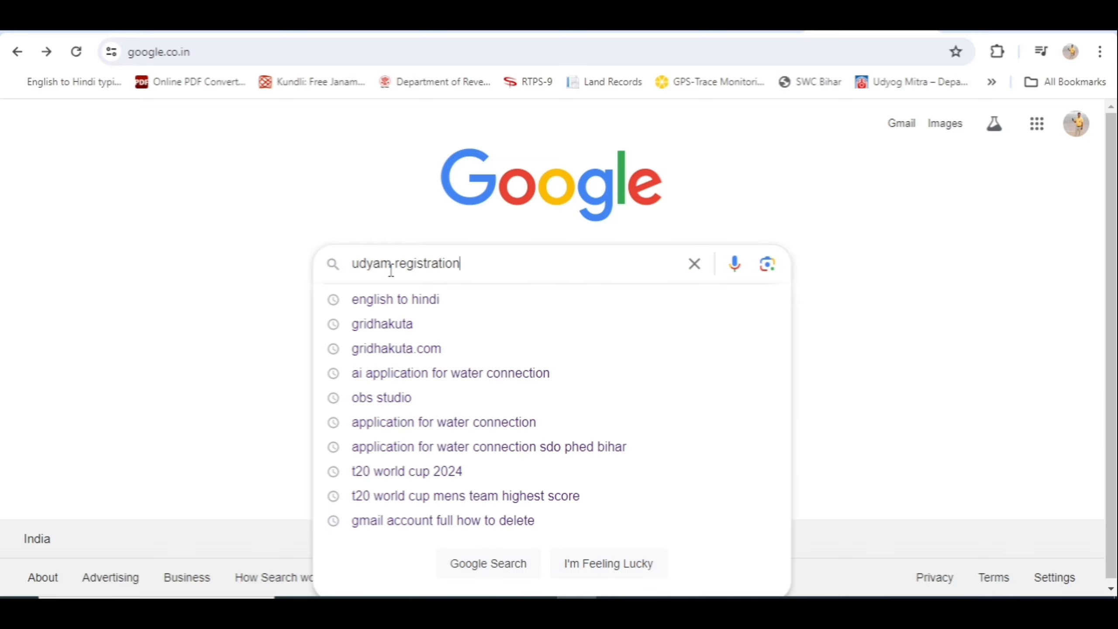
pyautogui.press('Return')
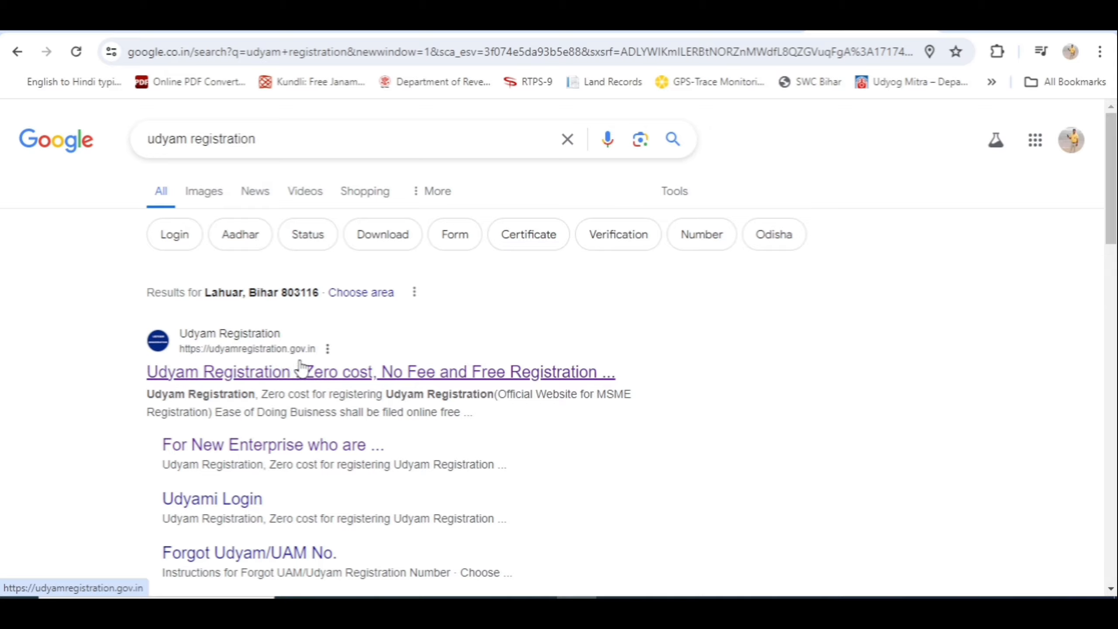
pyautogui.click(327, 379)
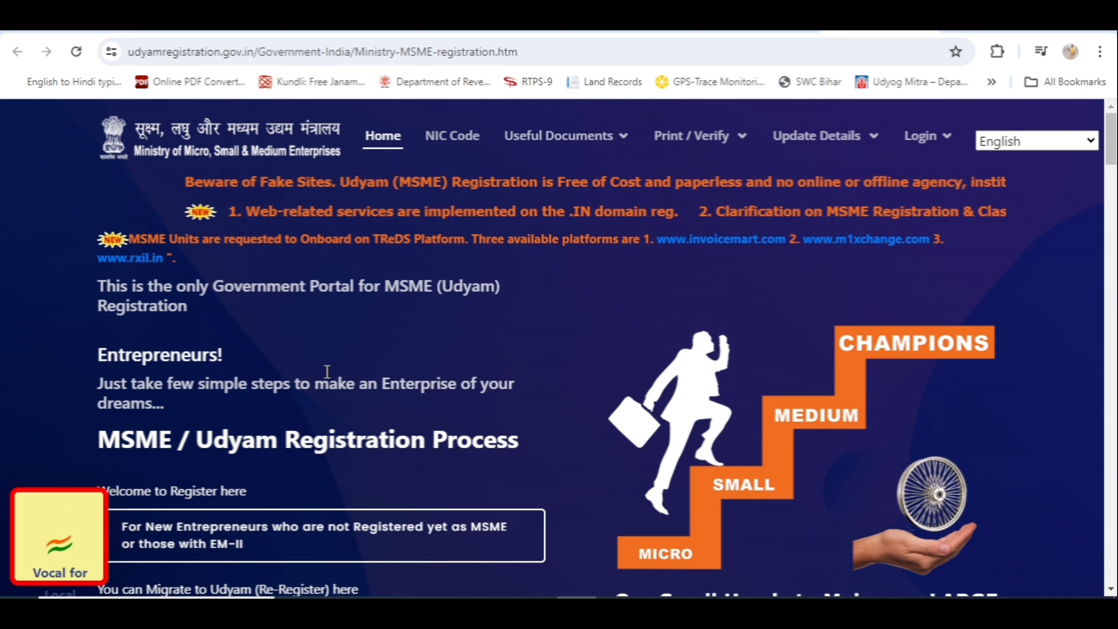
# Start the 'For New Entrepreneurs who are not Registered yet as MSME' registration form
pyautogui.scroll(-3, 327, 372)
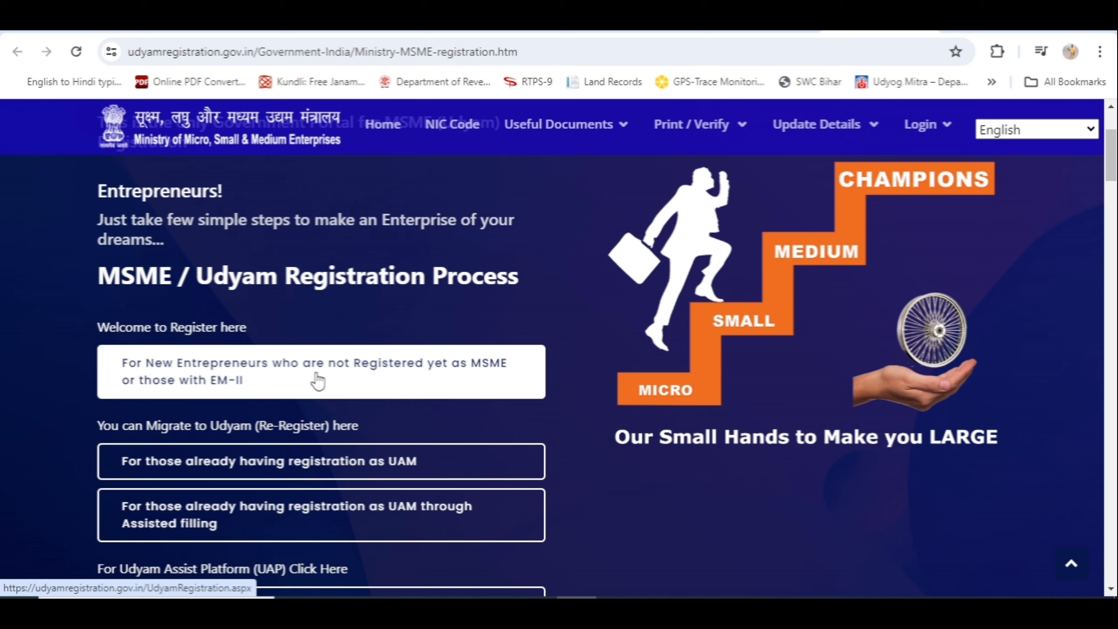
pyautogui.click(378, 384)
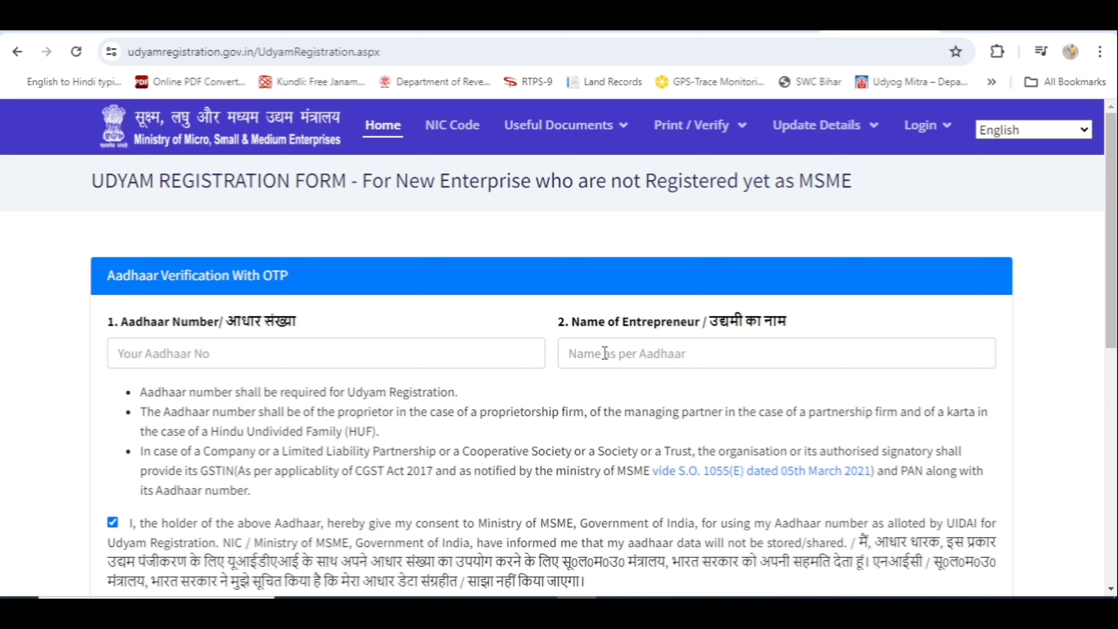
# Enter the Aadhaar OTP code so the Aadhaar number is verified
pyautogui.scroll(-2, 605, 353)
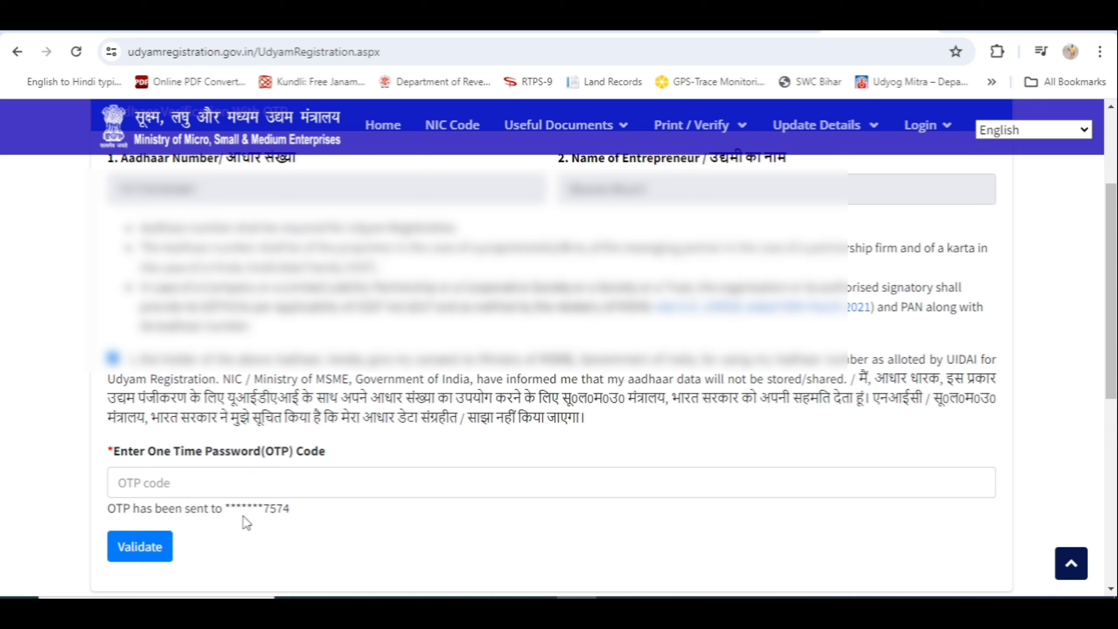
pyautogui.click(170, 482)
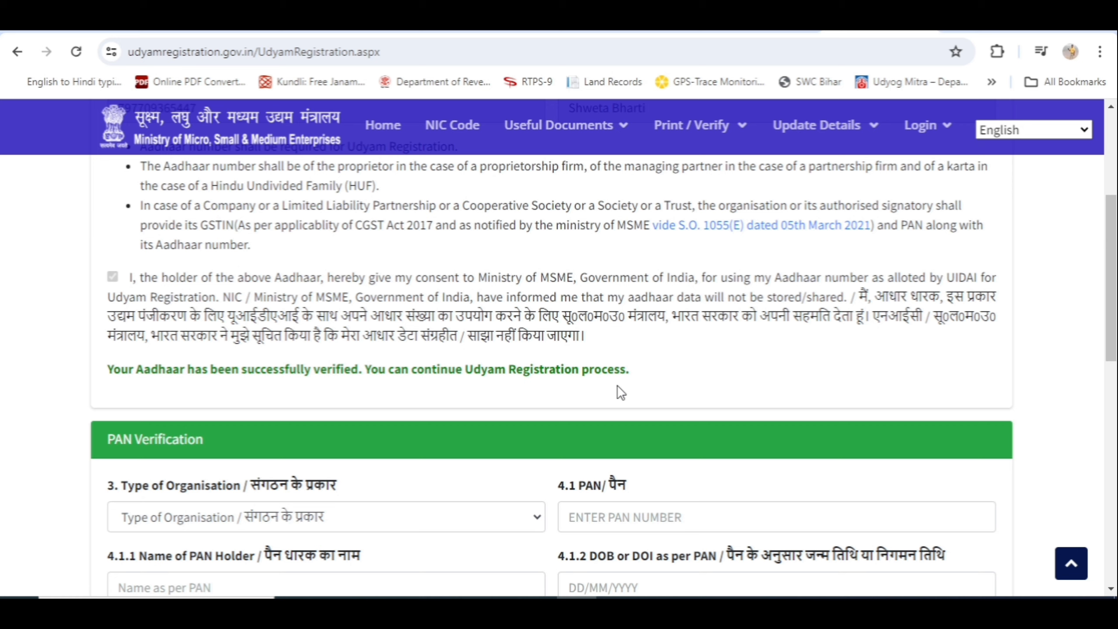
# Set the Type of Organisation to Proprietary
pyautogui.scroll(-4, 616, 392)
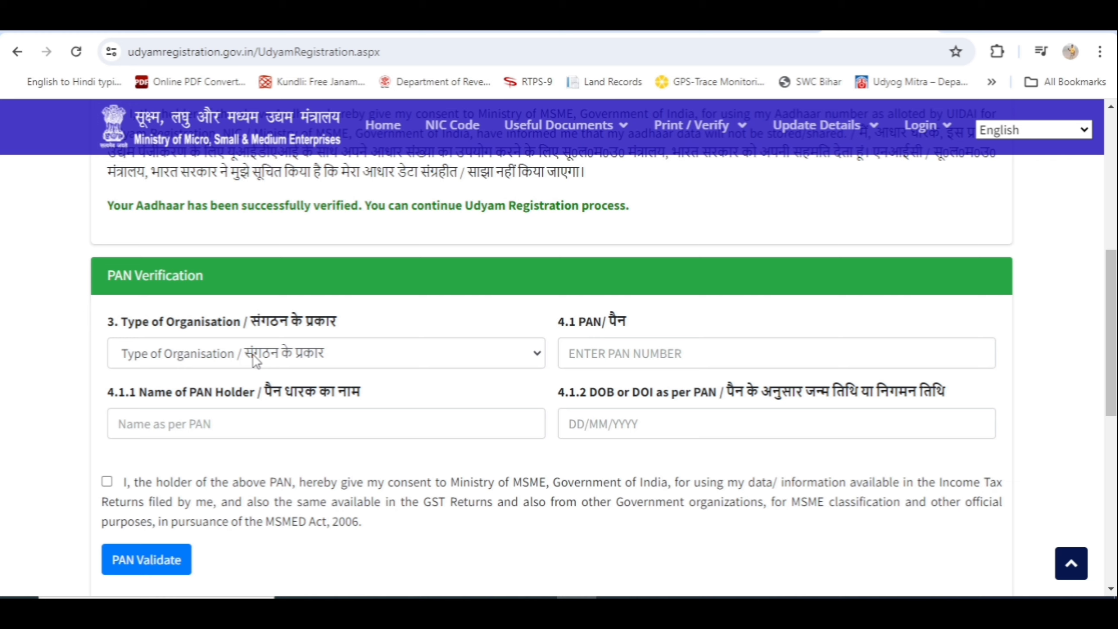
pyautogui.click(257, 358)
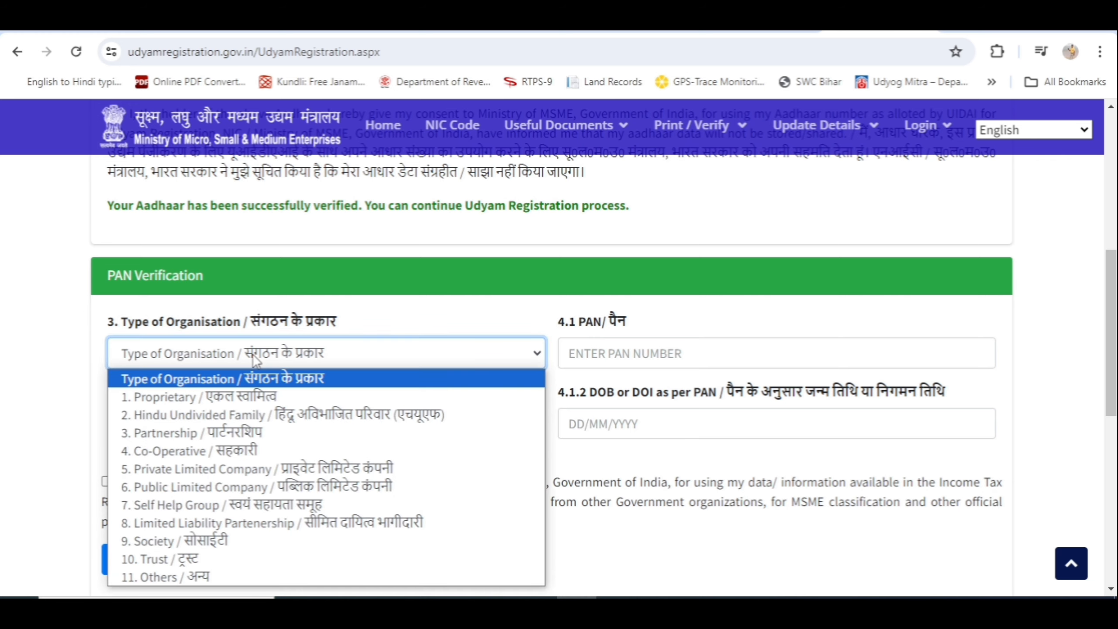
pyautogui.click(184, 397)
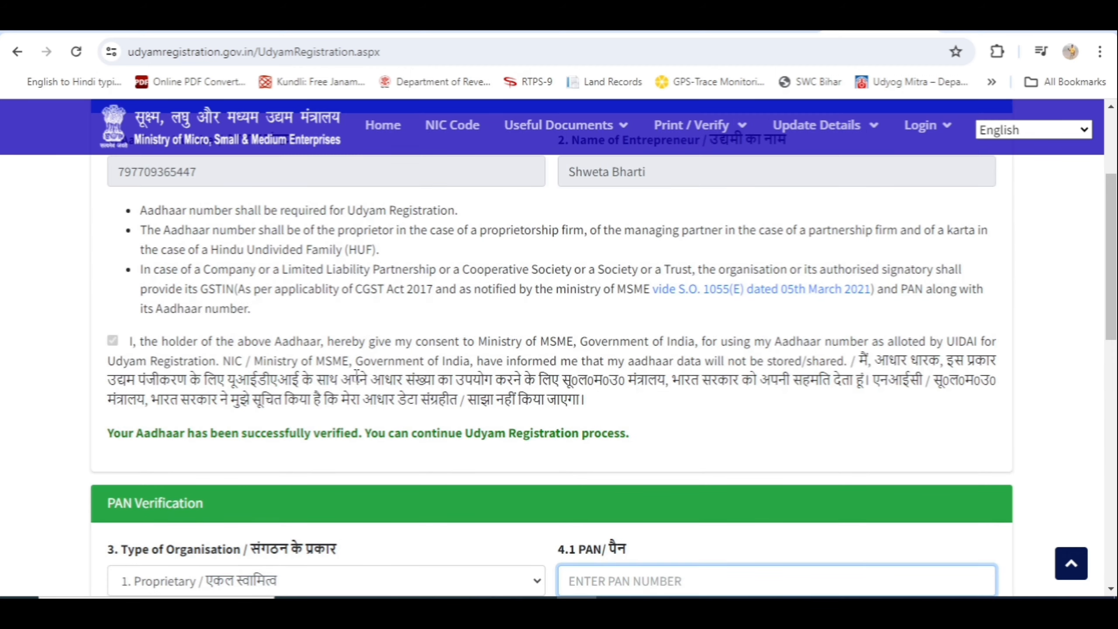
# Enter the date of birth, give consent for PAN data use, and validate the PAN
pyautogui.scroll(-3, 437, 378)
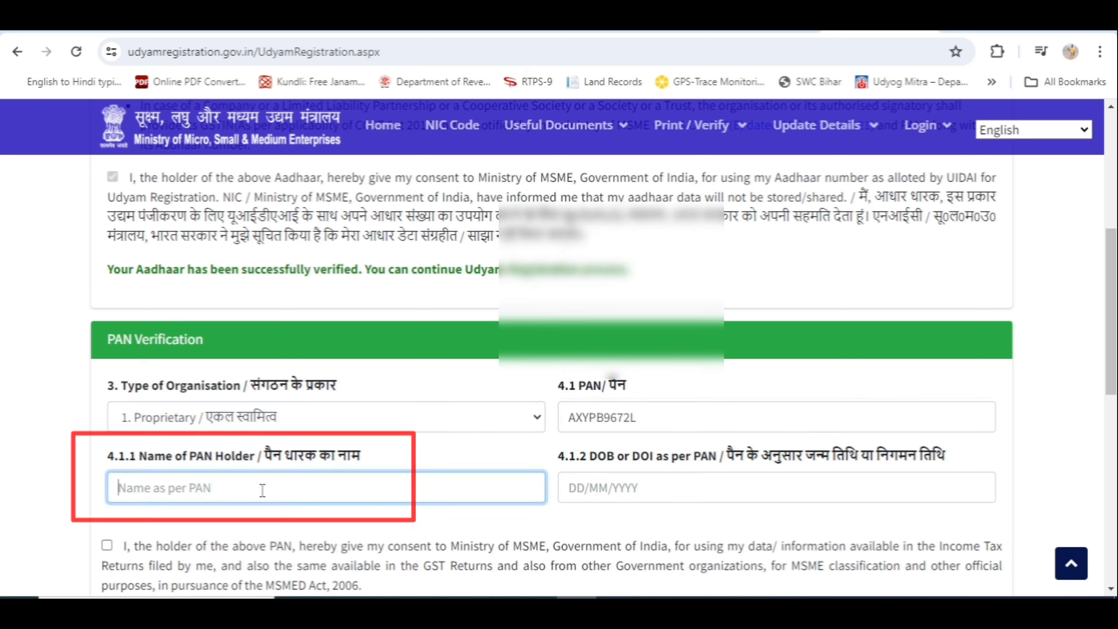
pyautogui.scroll(-2, 622, 406)
pyautogui.click(622, 406)
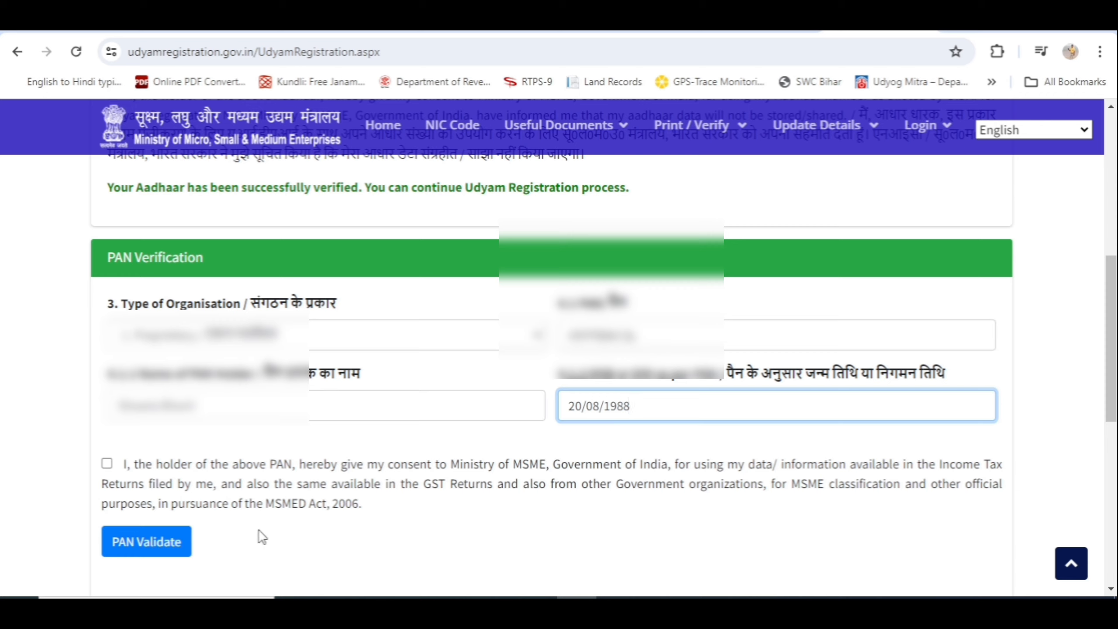
pyautogui.click(107, 464)
pyautogui.scroll(-2, 318, 496)
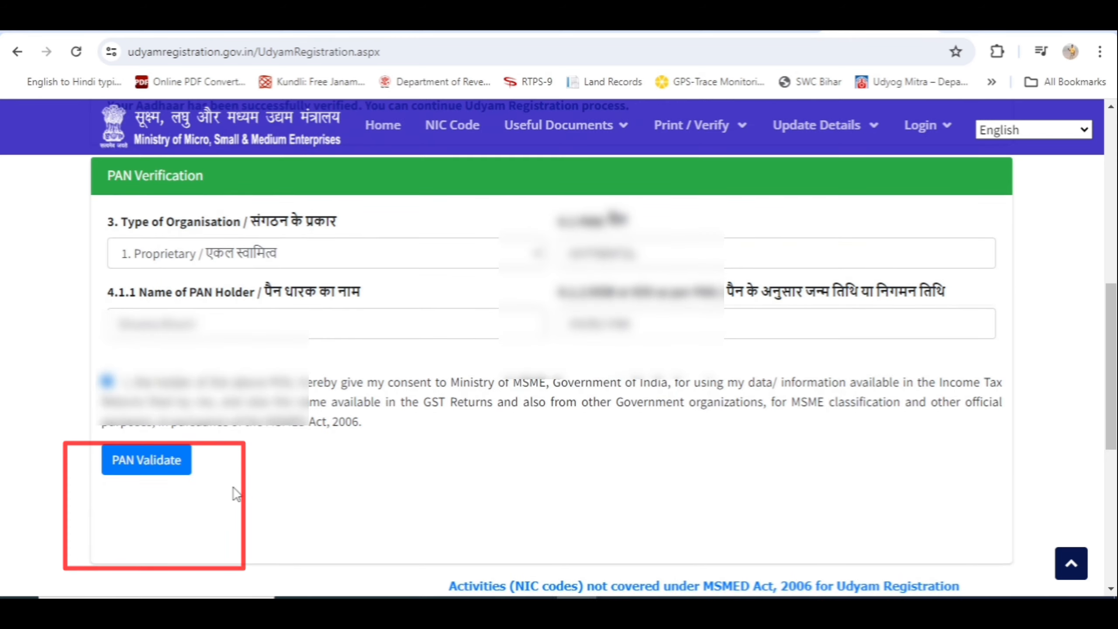
pyautogui.click(141, 462)
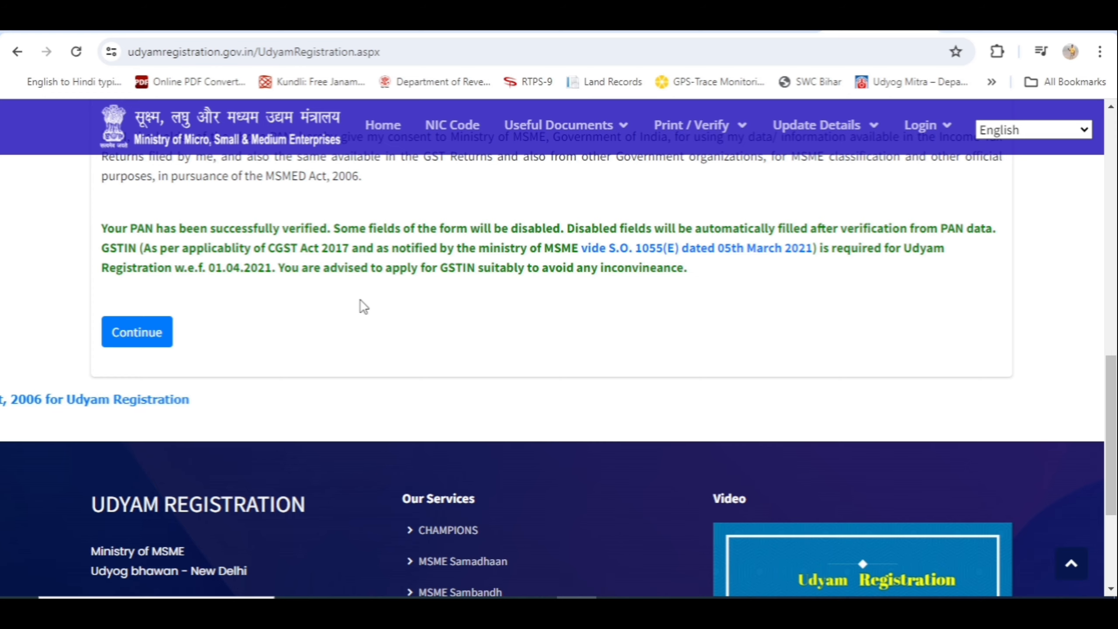
# Continue past PAN verification to the auto-filled name and ITR 2022-23 set to No
pyautogui.click(134, 335)
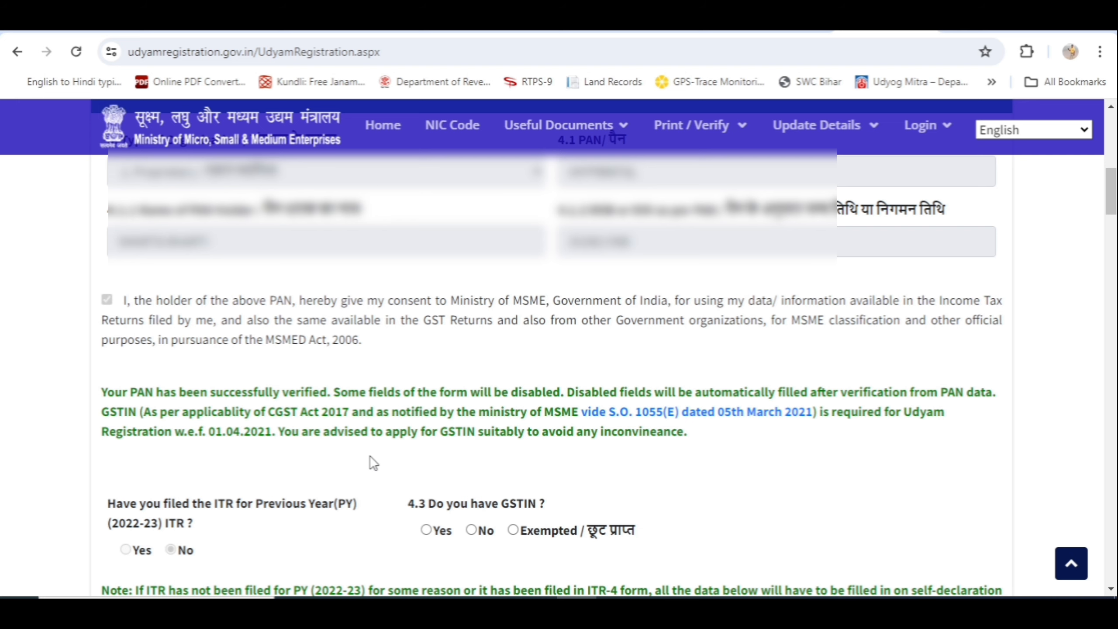
pyautogui.scroll(-2, 374, 462)
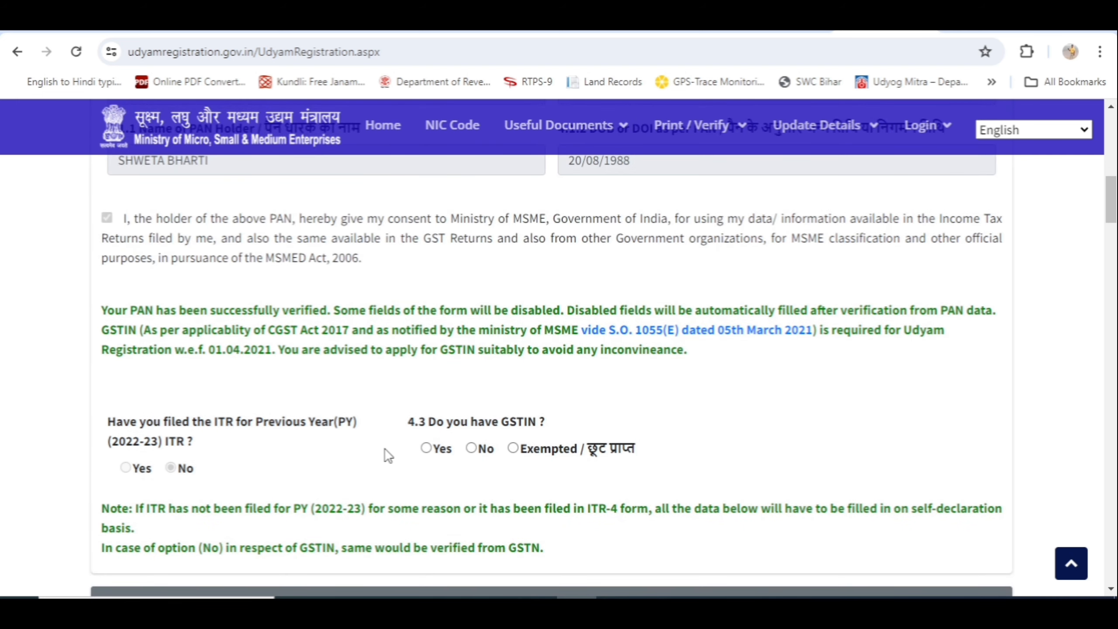
pyautogui.scroll(1, 325, 460)
pyautogui.scroll(7, 325, 461)
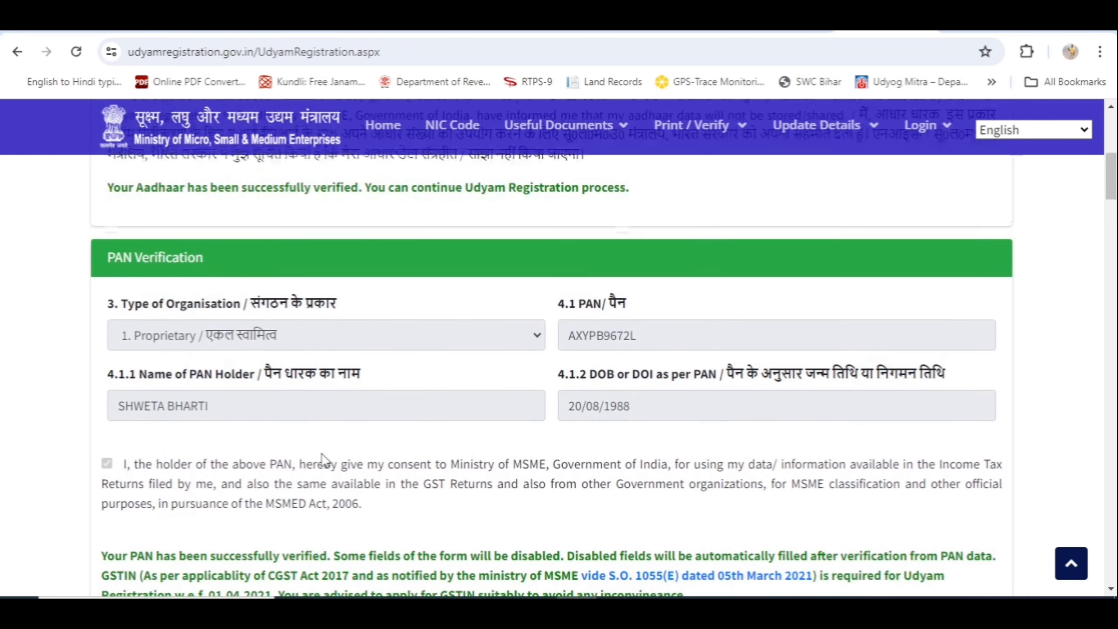
pyautogui.scroll(-9, 332, 467)
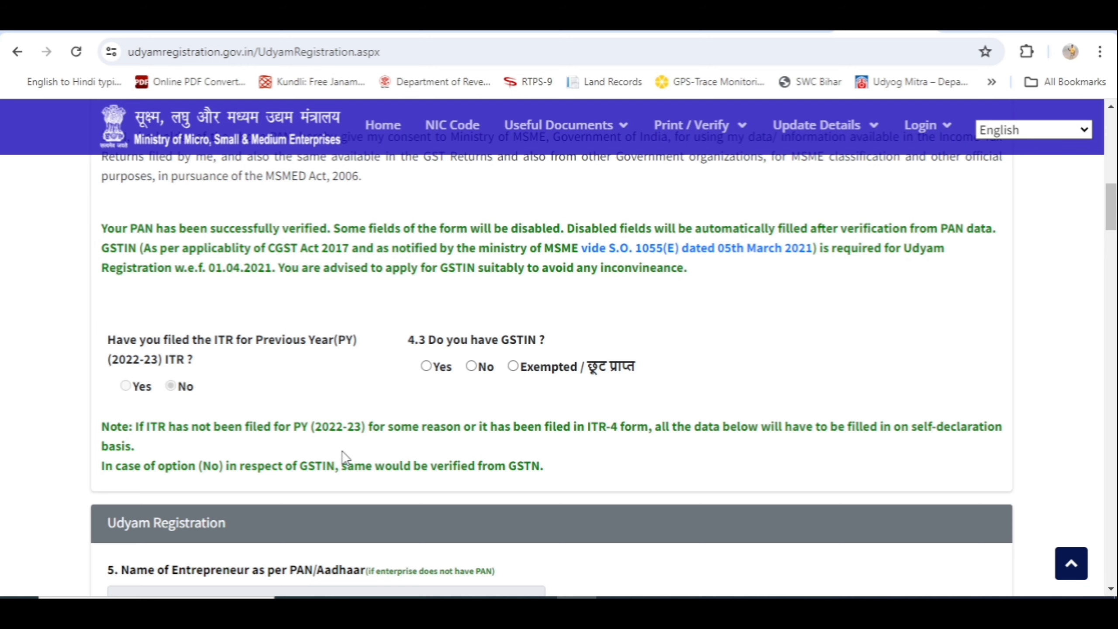
pyautogui.scroll(-7, 381, 423)
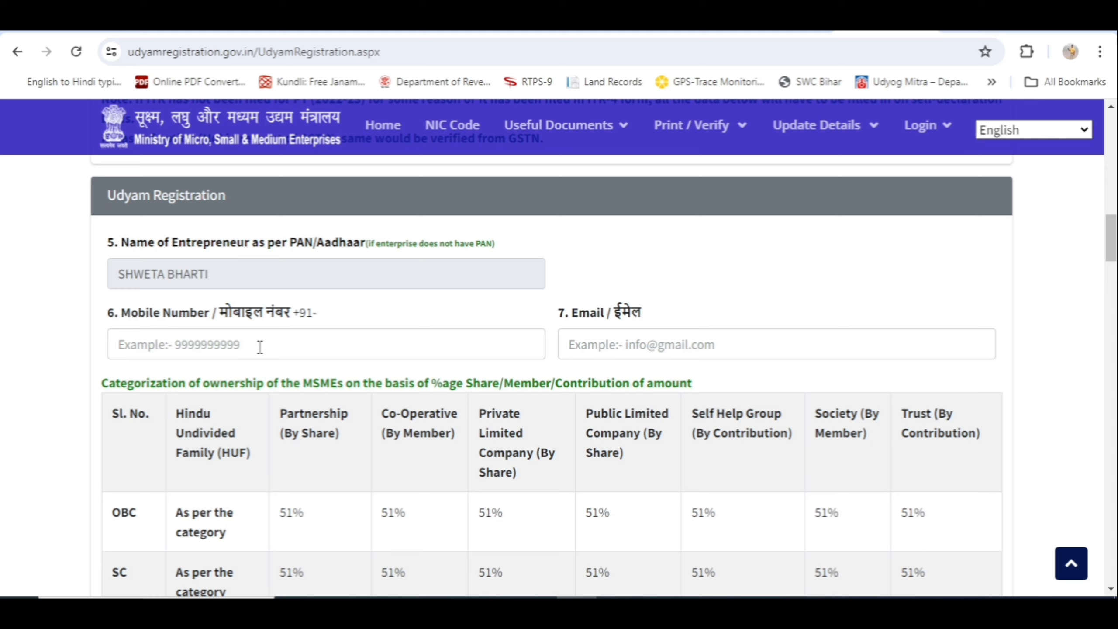
pyautogui.scroll(-7, 491, 442)
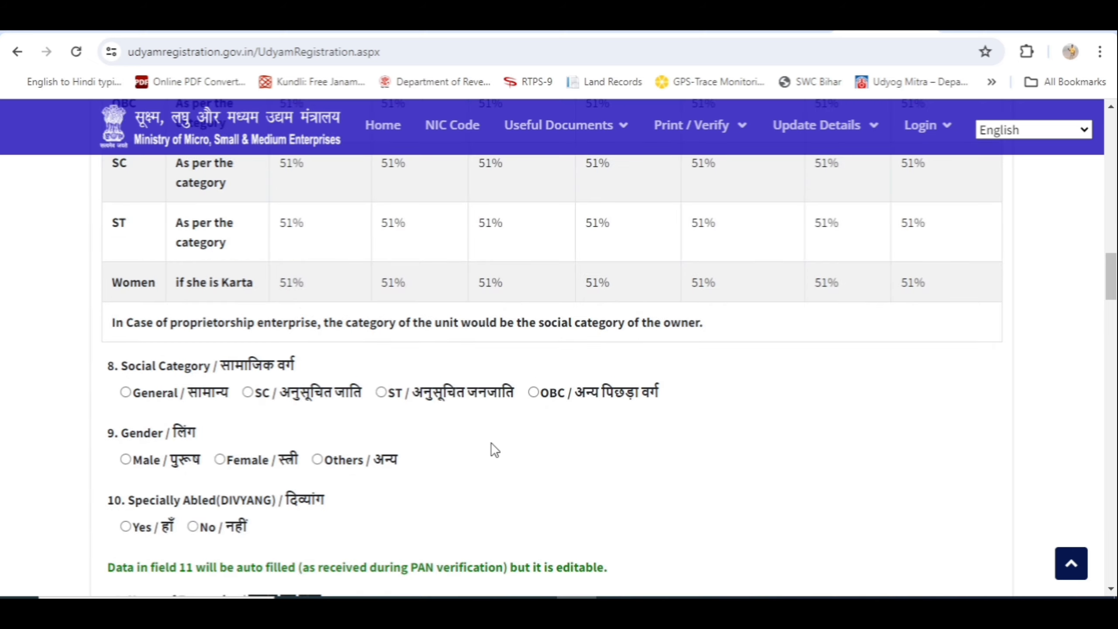
pyautogui.scroll(-1, 491, 442)
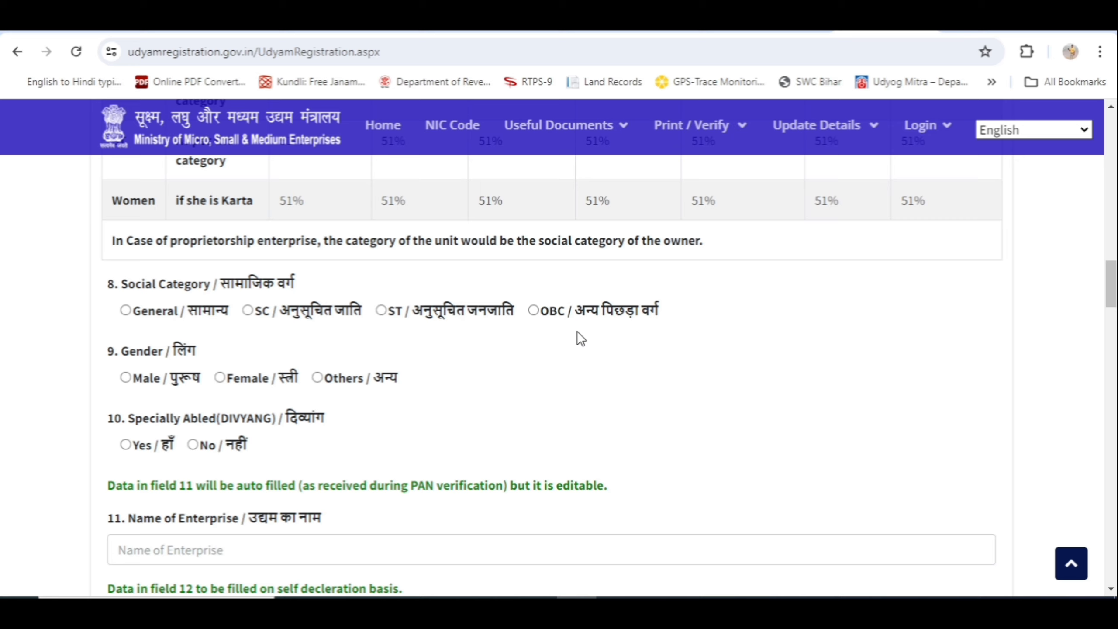
pyautogui.click(534, 310)
pyautogui.click(220, 377)
pyautogui.scroll(-4, 398, 425)
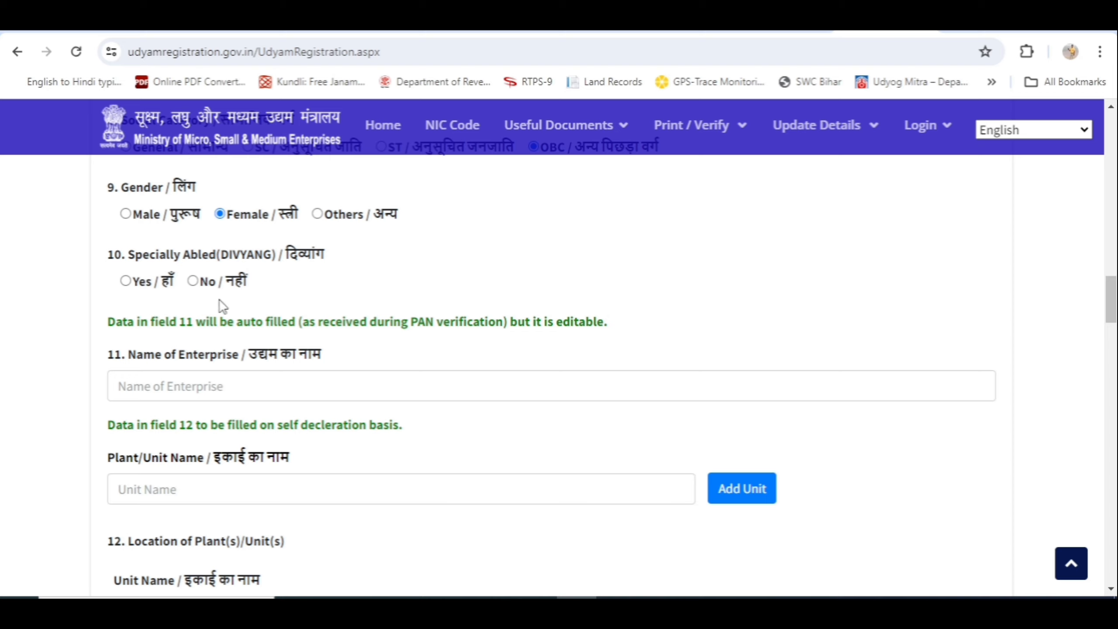
pyautogui.click(194, 282)
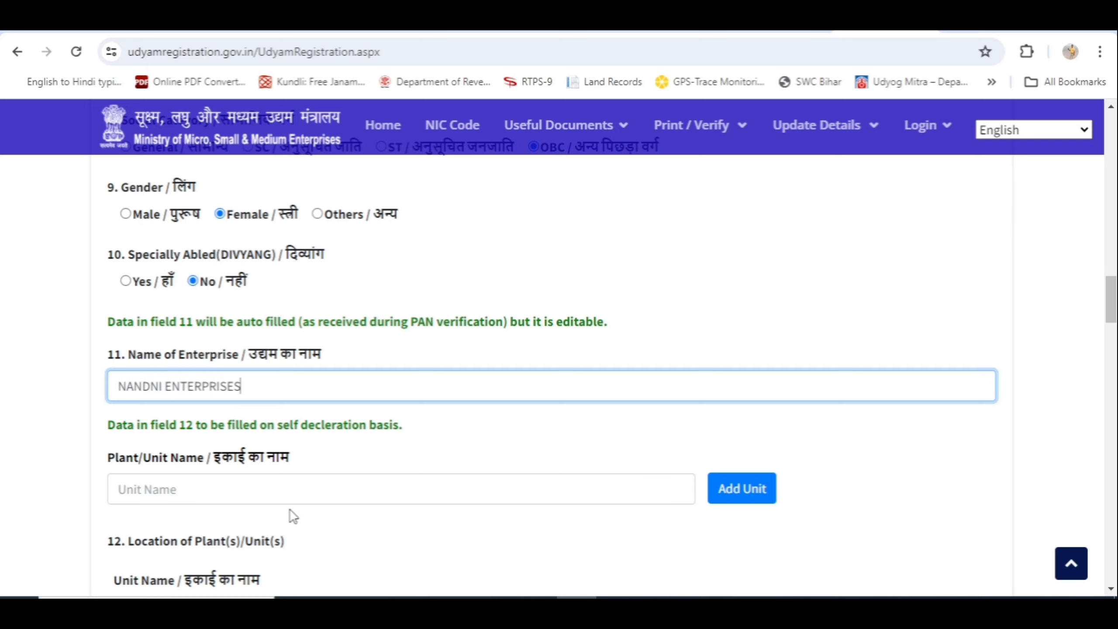
pyautogui.scroll(-1, 290, 517)
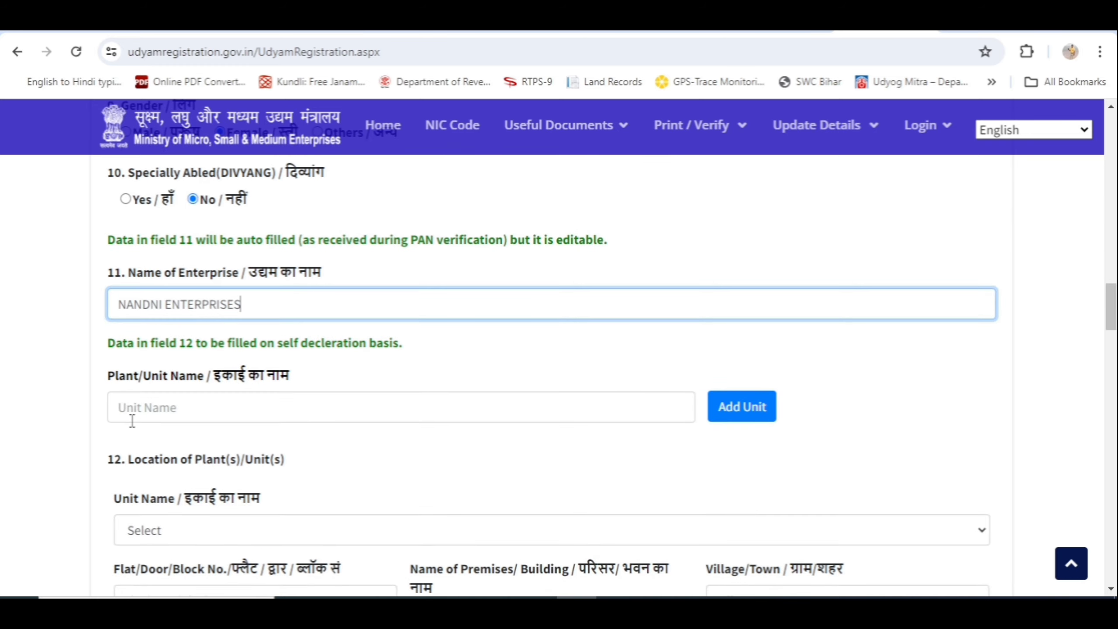
pyautogui.scroll(-2, 187, 436)
# Add NANDNI ENTERPRISES as unit 1 in the plant/unit table
pyautogui.scroll(-2, 190, 438)
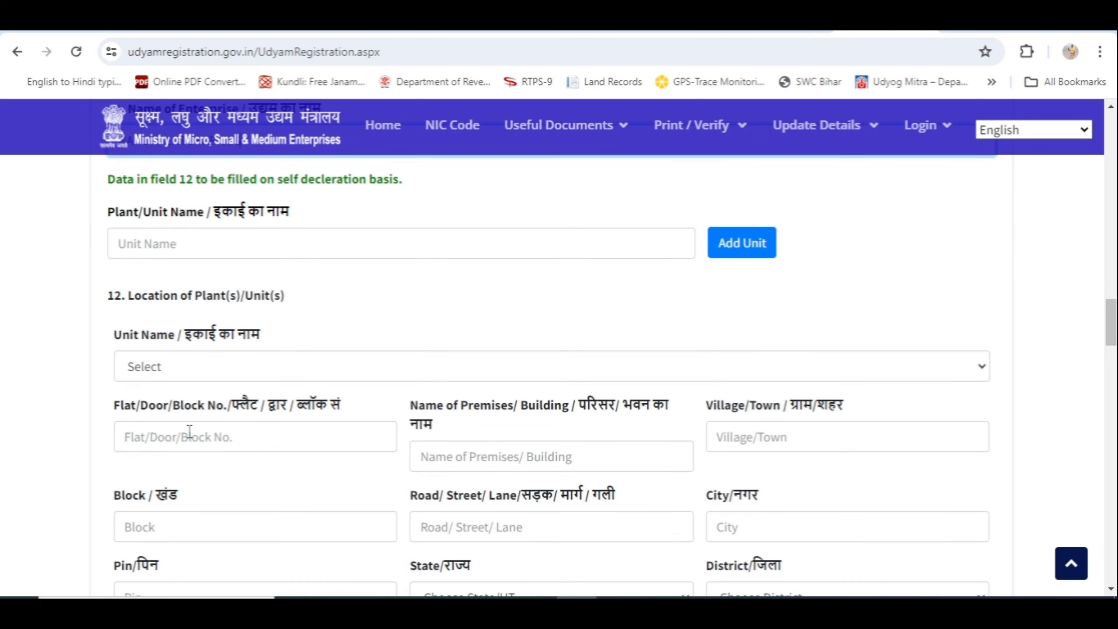
pyautogui.scroll(2, 187, 433)
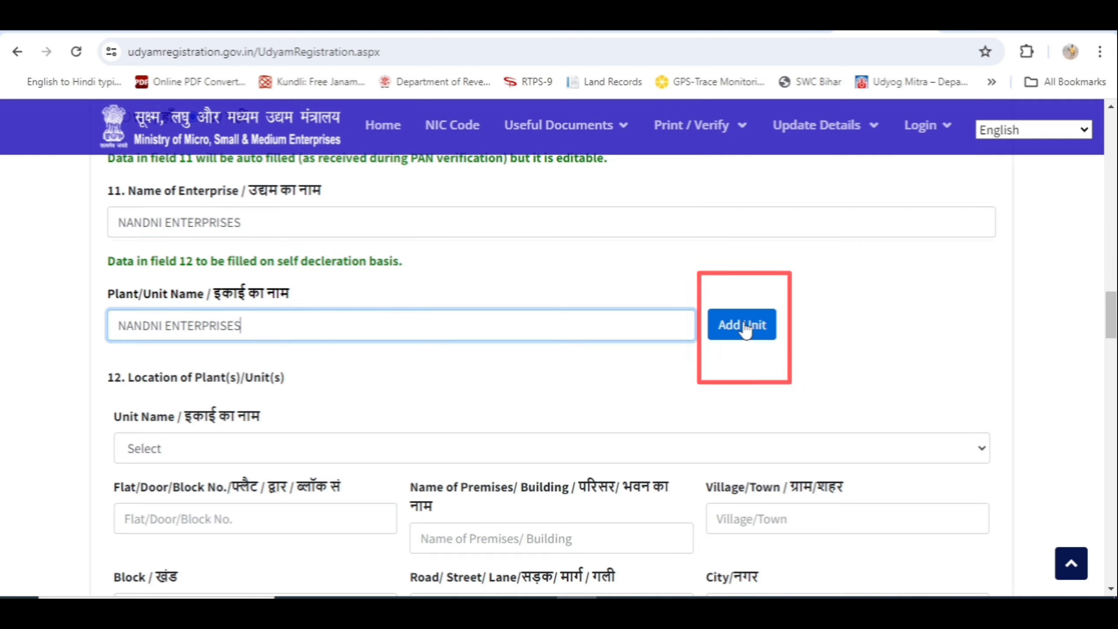
pyautogui.click(744, 326)
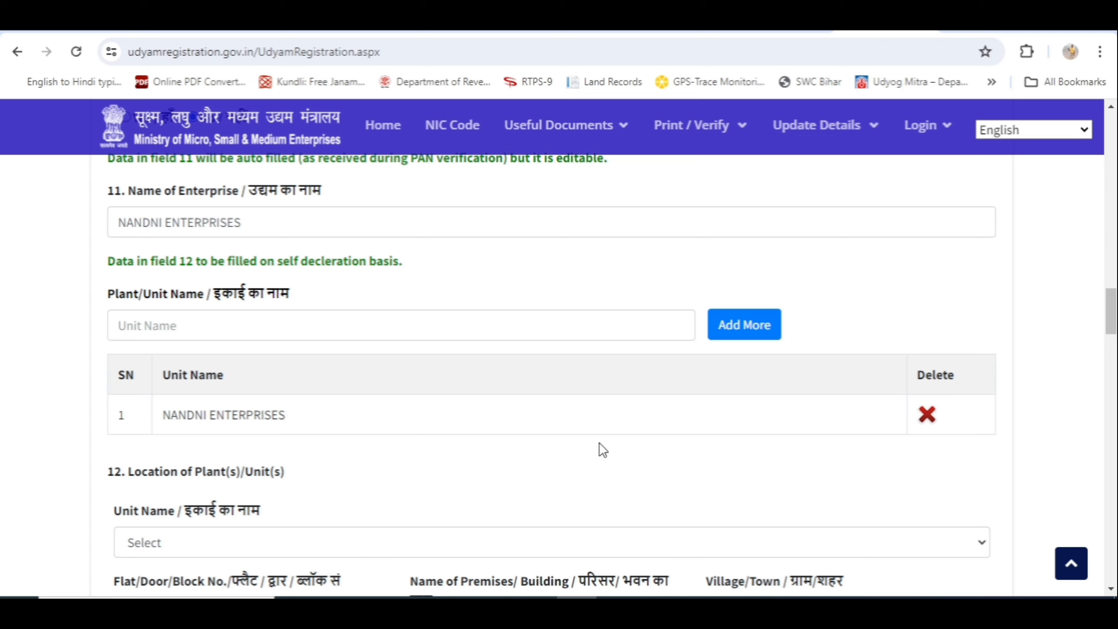
pyautogui.scroll(-3, 599, 442)
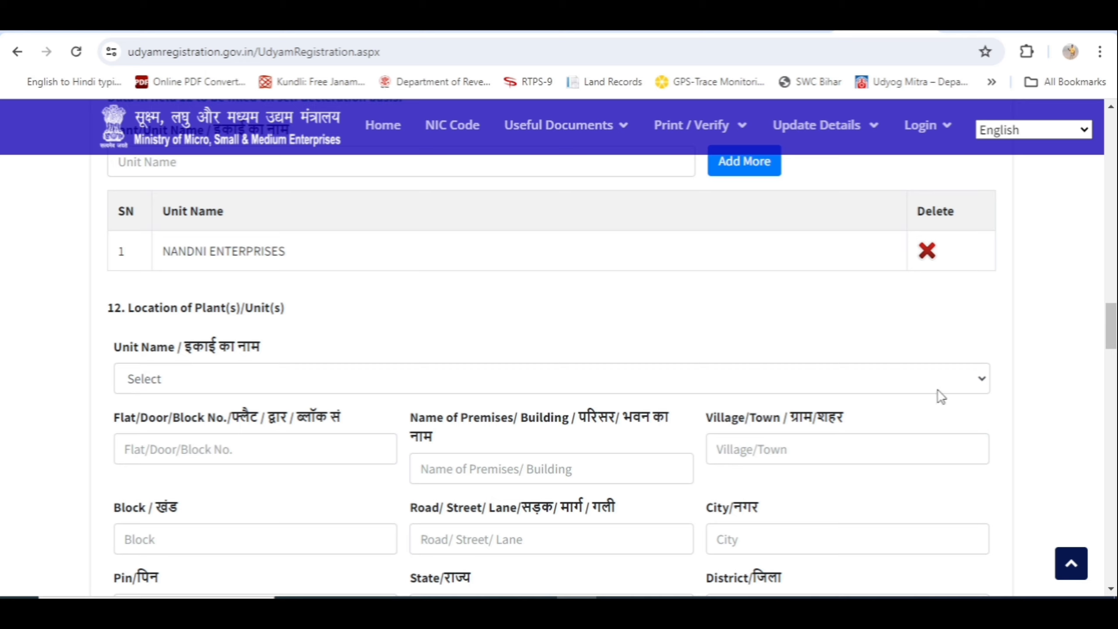
pyautogui.click(983, 385)
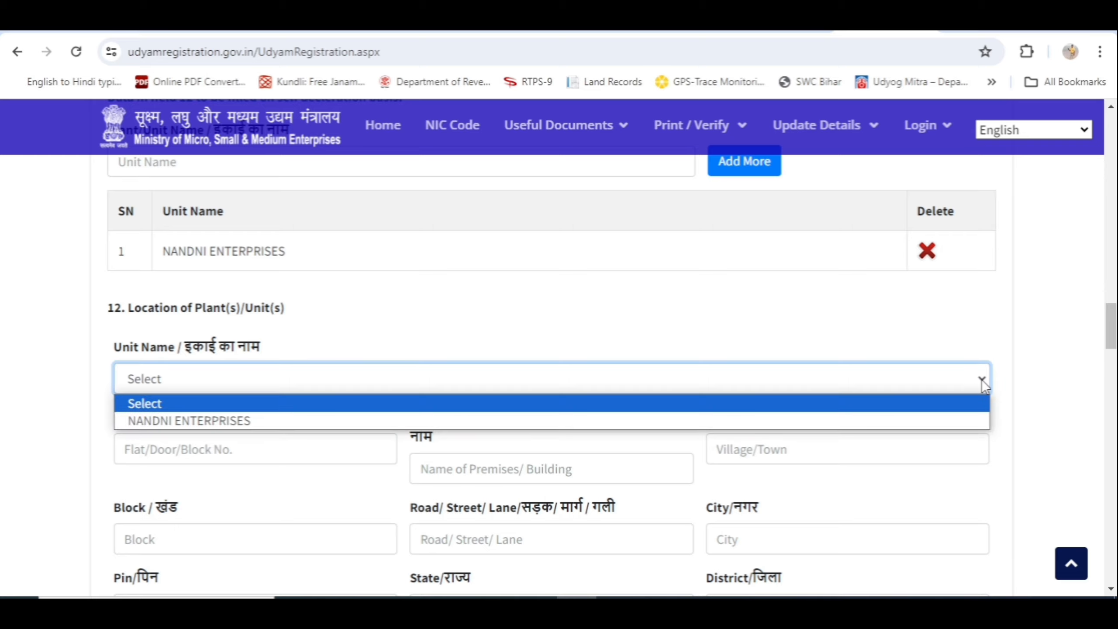
pyautogui.click(585, 419)
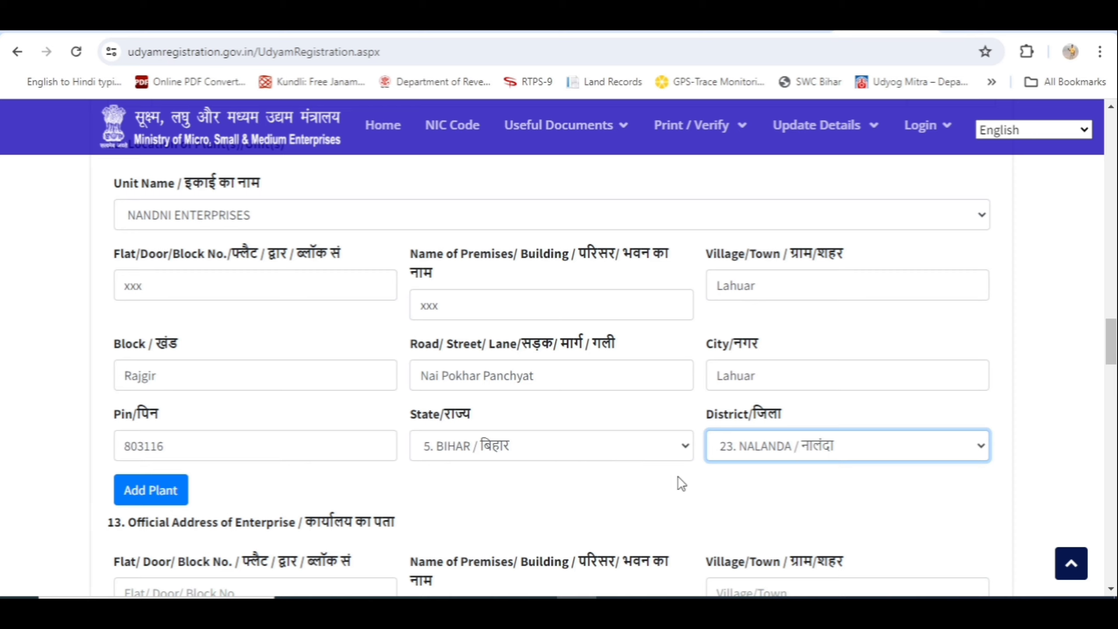
pyautogui.scroll(-4, 530, 485)
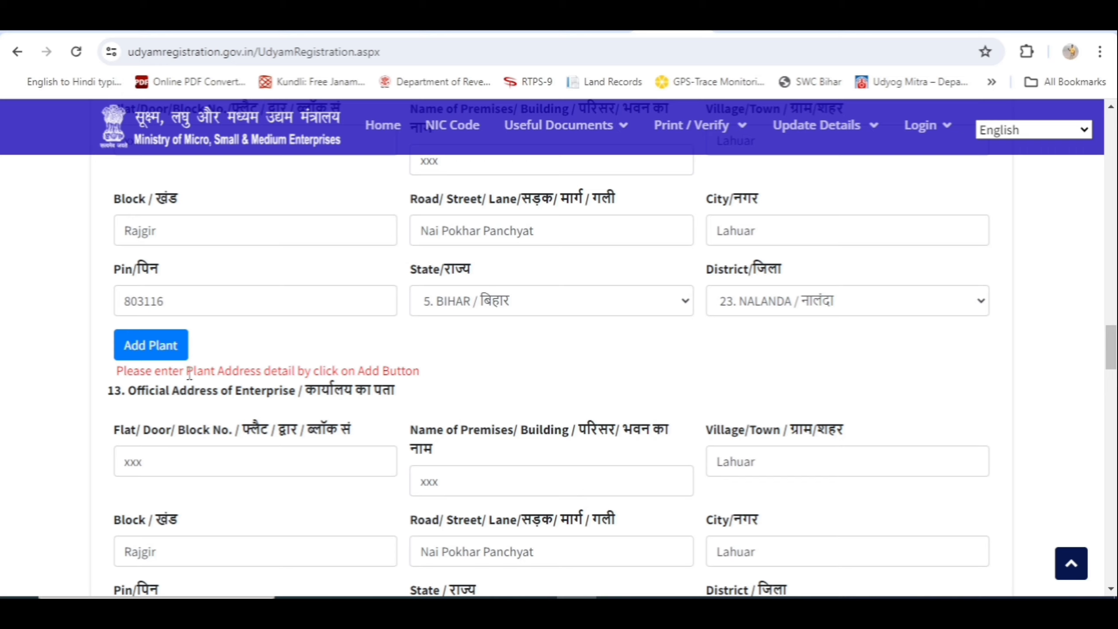
pyautogui.click(144, 348)
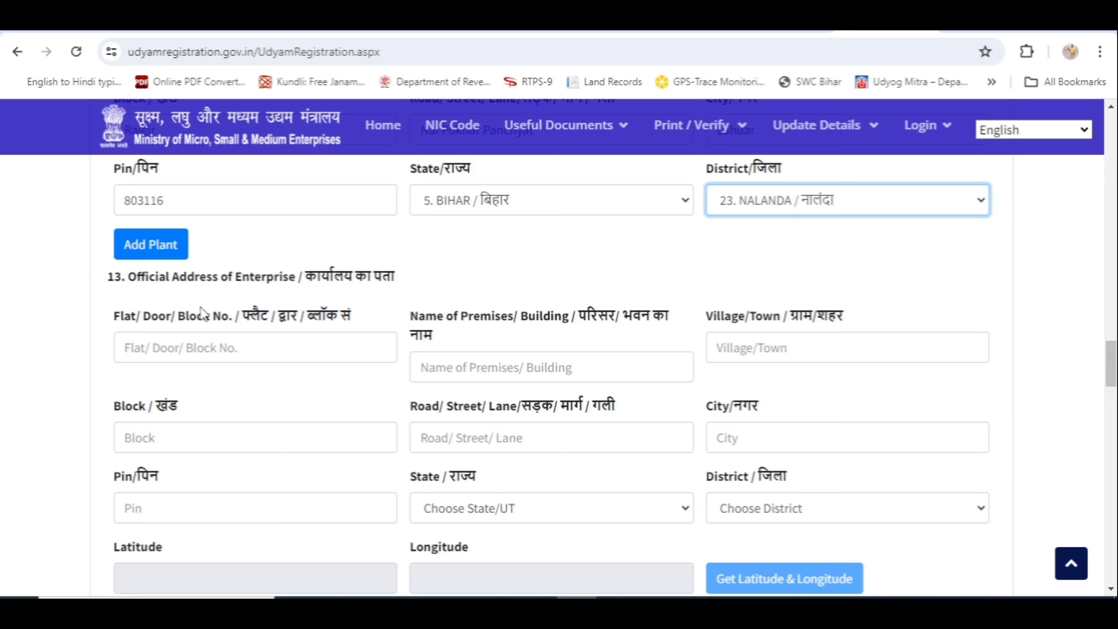
pyautogui.scroll(4, 277, 303)
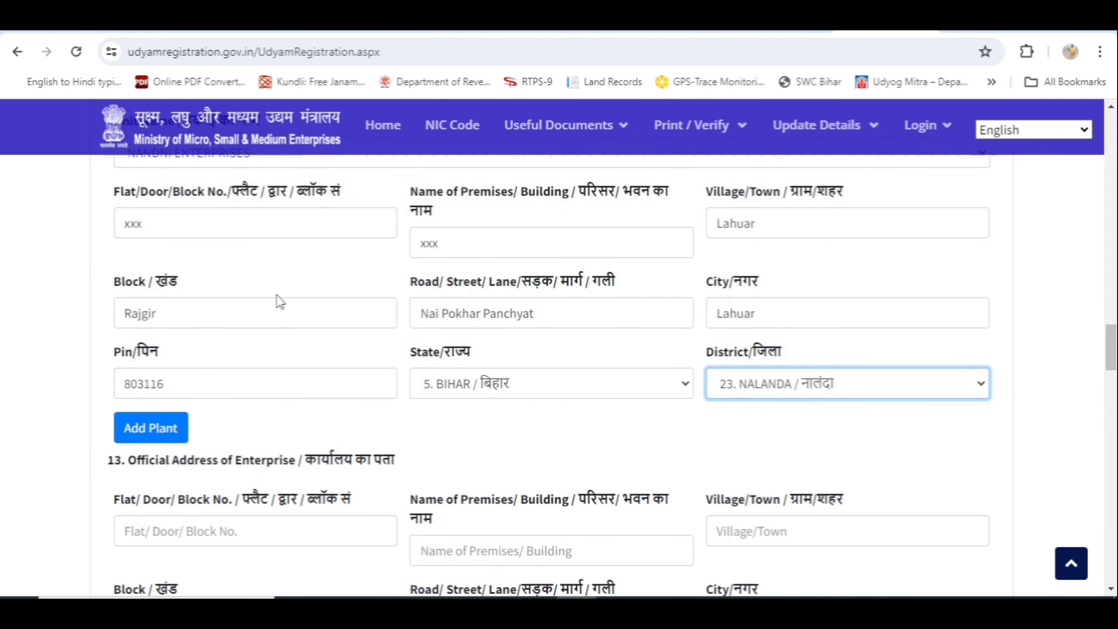
pyautogui.scroll(5, 277, 303)
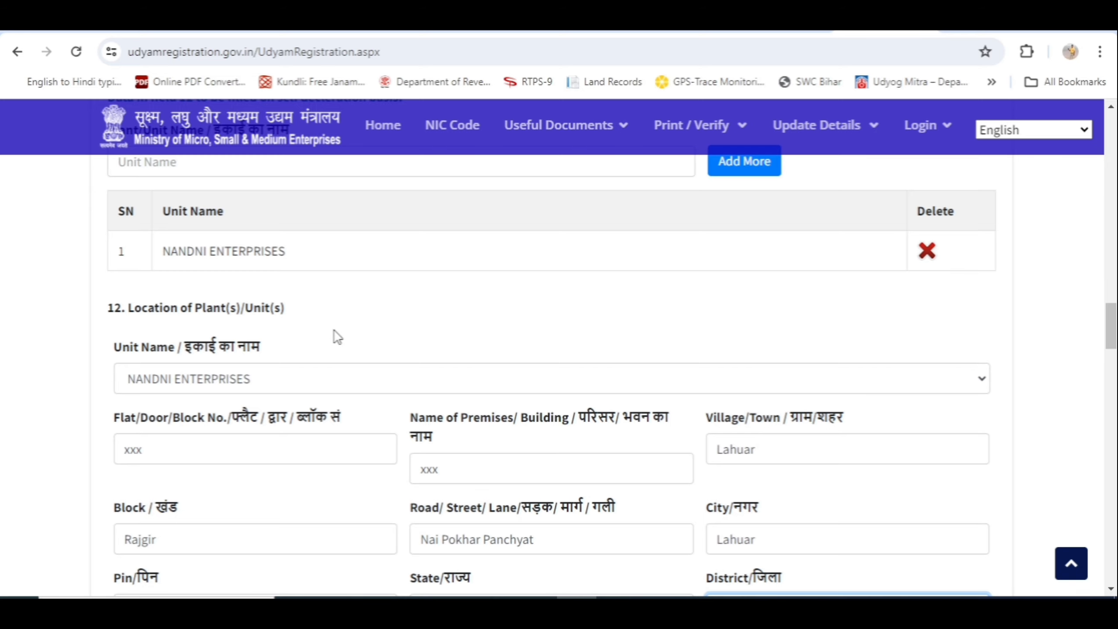
pyautogui.scroll(-9, 337, 336)
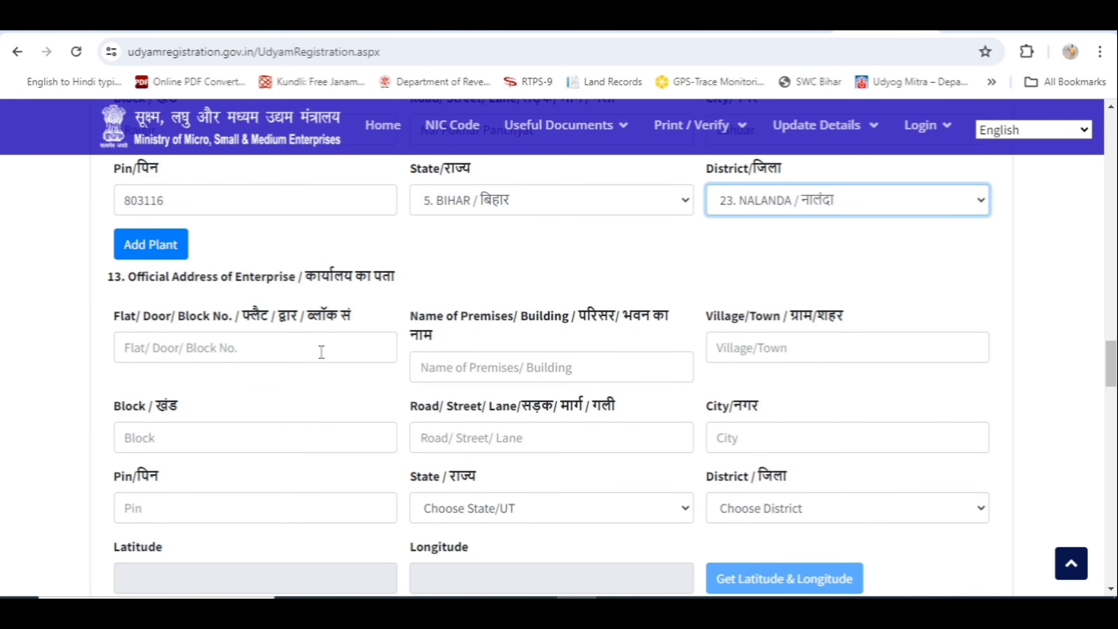
pyautogui.scroll(-2, 321, 353)
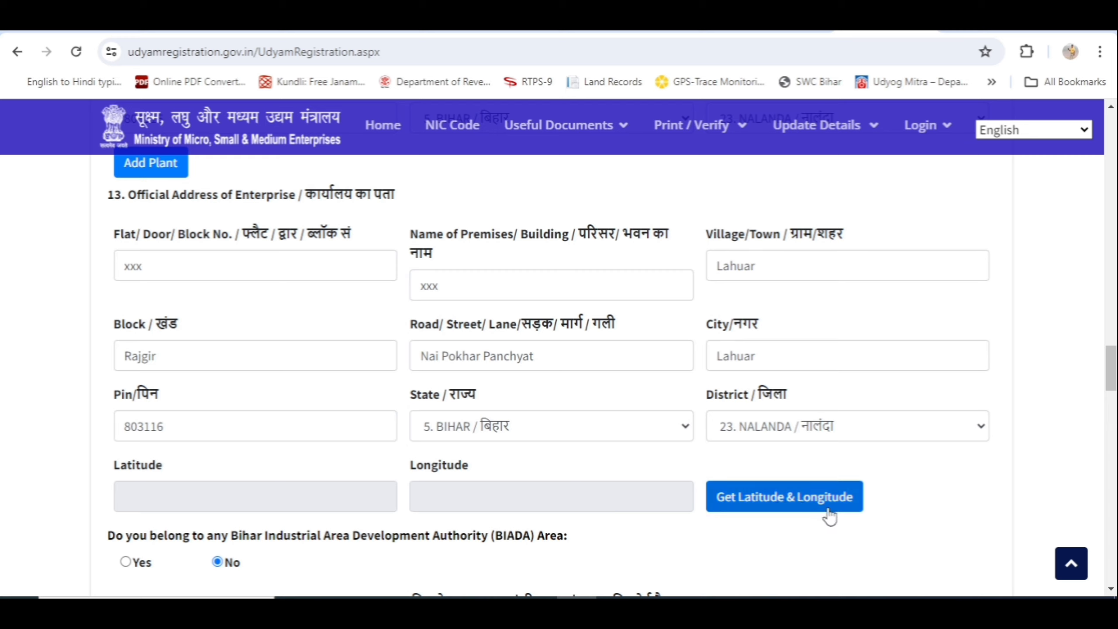
# Open the map picker and pan across Nalanda from Bihar Sharif toward the Rajgir Hills
pyautogui.click(787, 507)
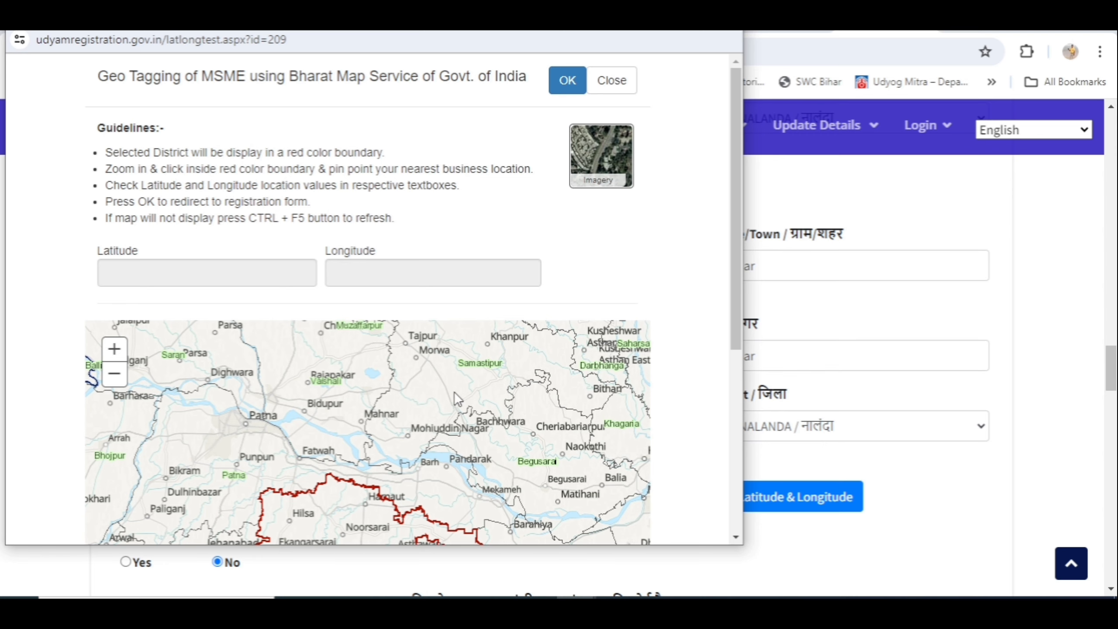
pyautogui.scroll(-1, 454, 394)
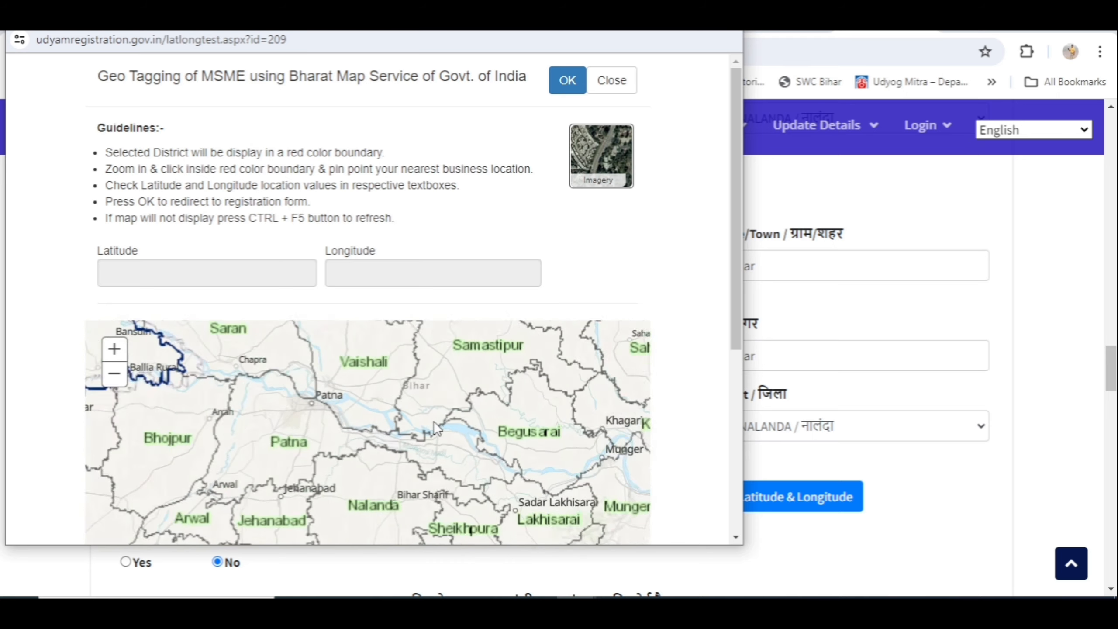
pyautogui.scroll(1, 433, 421)
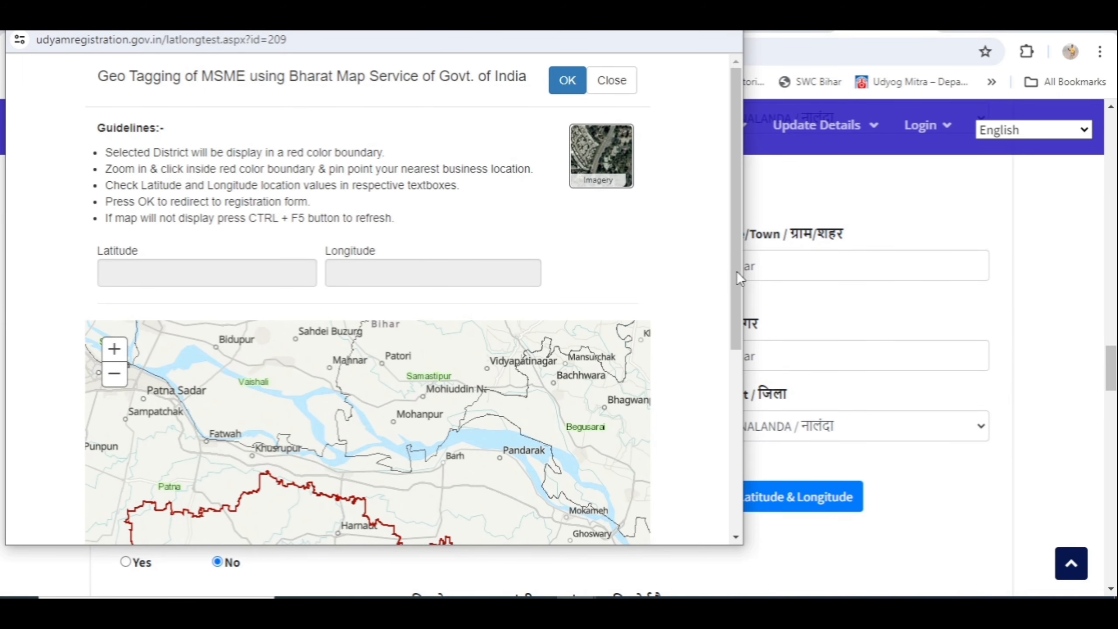
pyautogui.moveTo(737, 271); pyautogui.dragTo(738, 425)
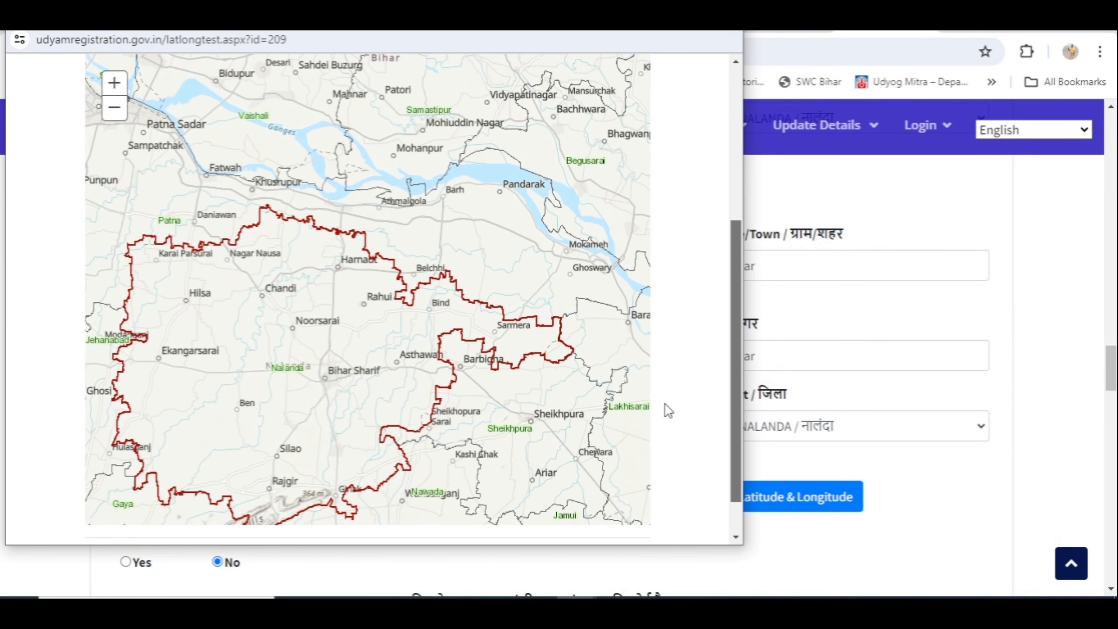
pyautogui.scroll(1, 421, 364)
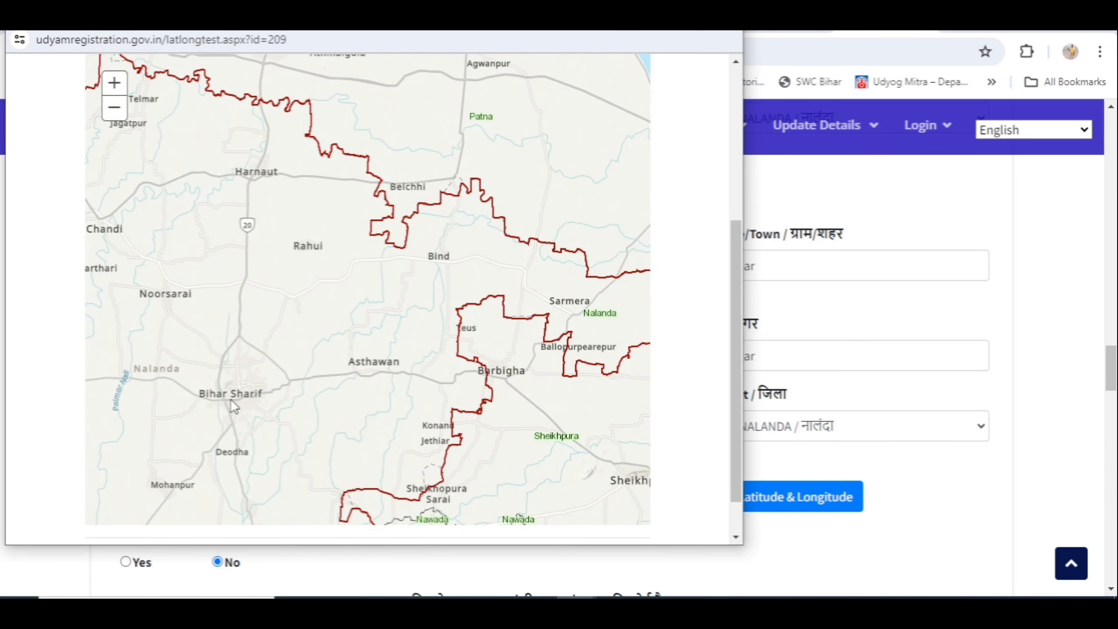
pyautogui.moveTo(230, 399); pyautogui.dragTo(434, 232)
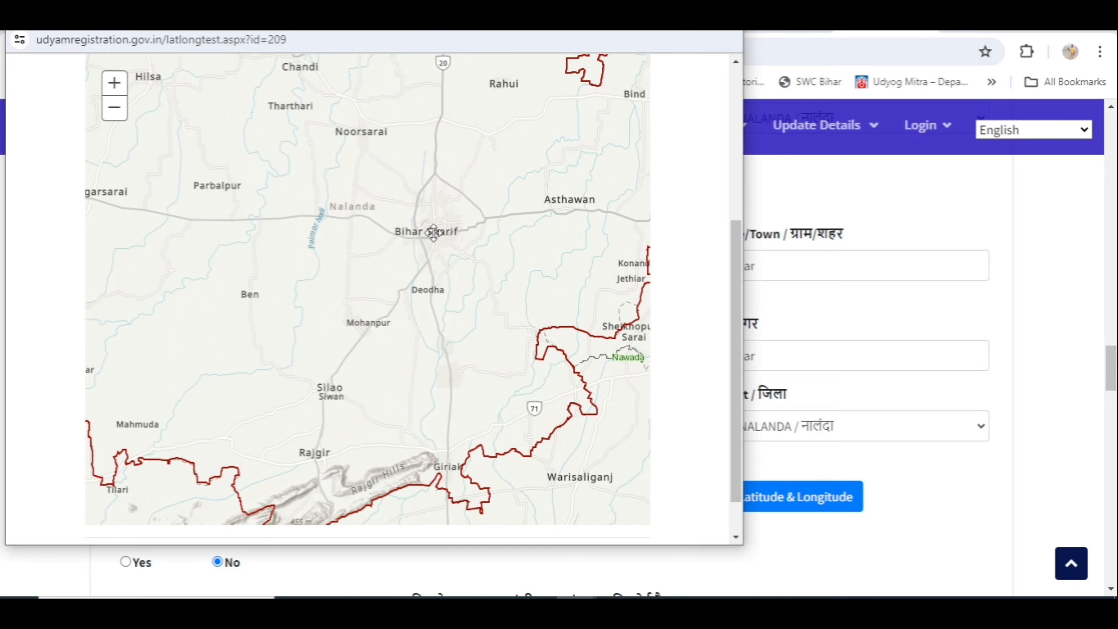
pyautogui.scroll(1, 394, 336)
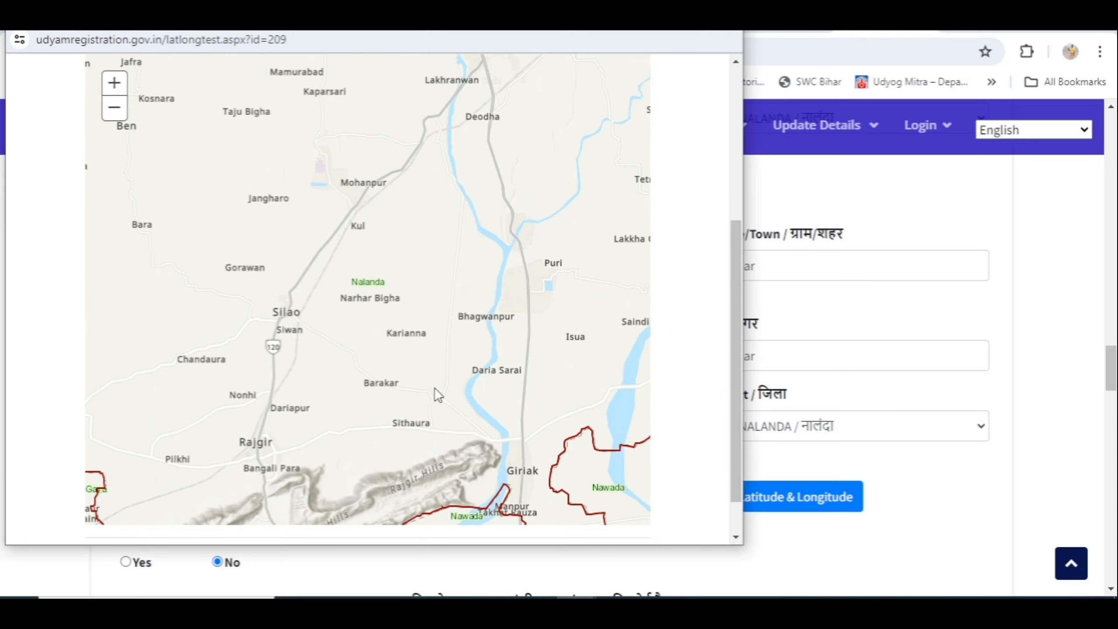
pyautogui.moveTo(434, 388); pyautogui.dragTo(456, 205)
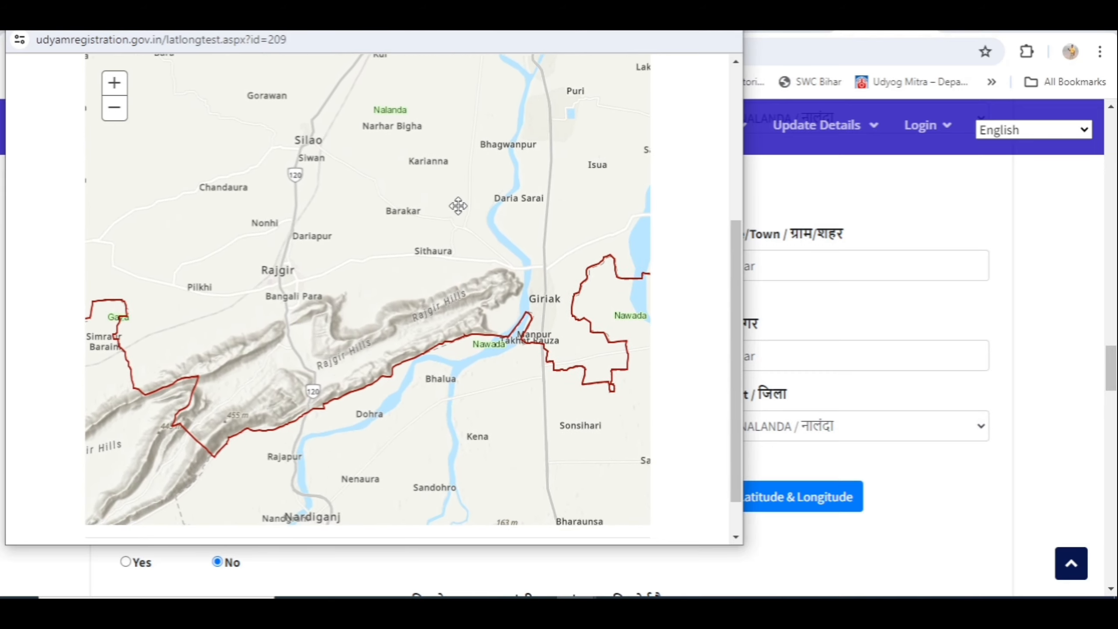
pyautogui.scroll(1, 361, 300)
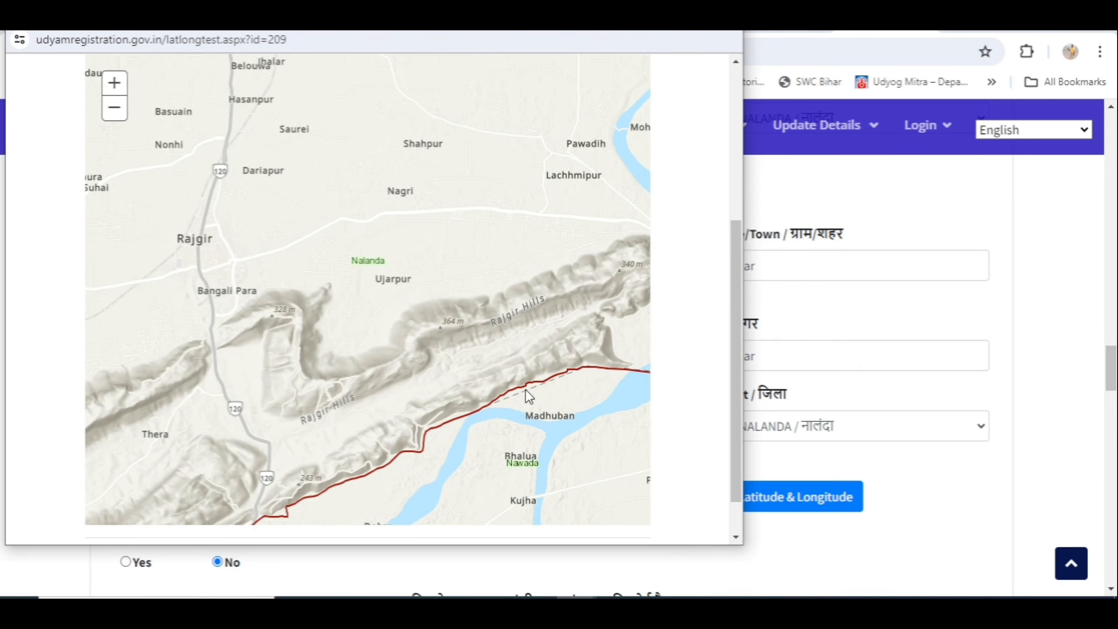
pyautogui.scroll(-1, 486, 226)
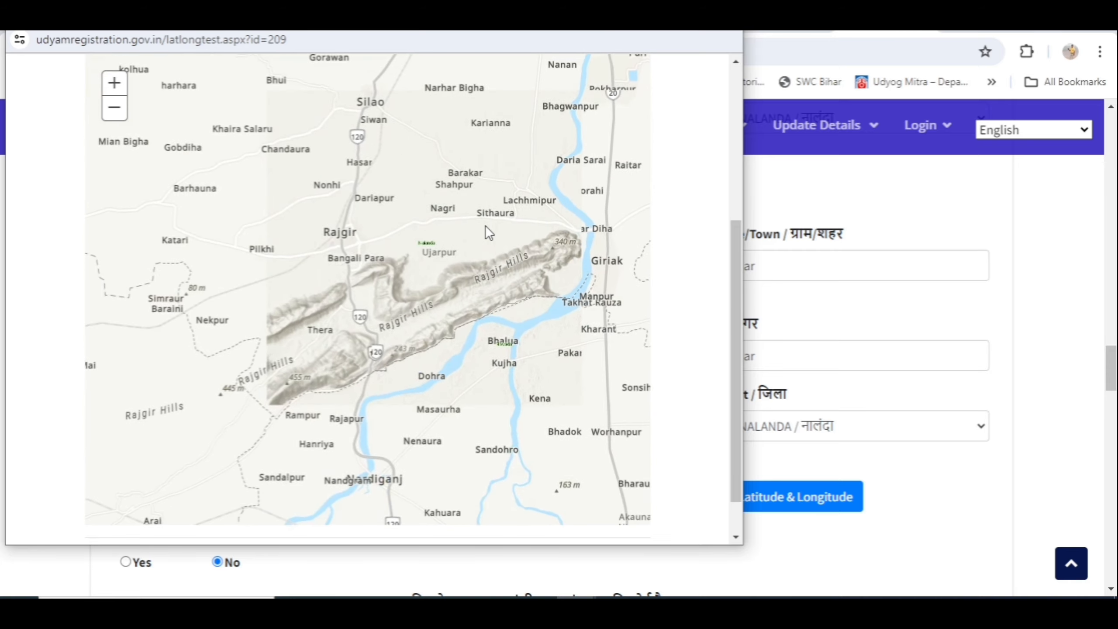
pyautogui.scroll(1, 486, 225)
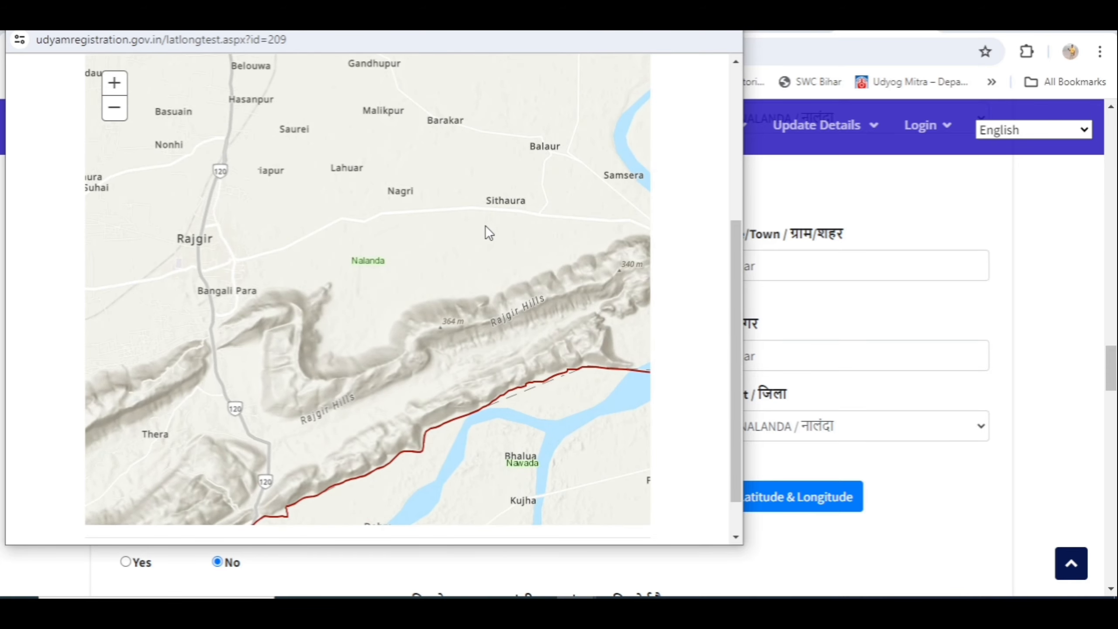
pyautogui.scroll(1, 481, 225)
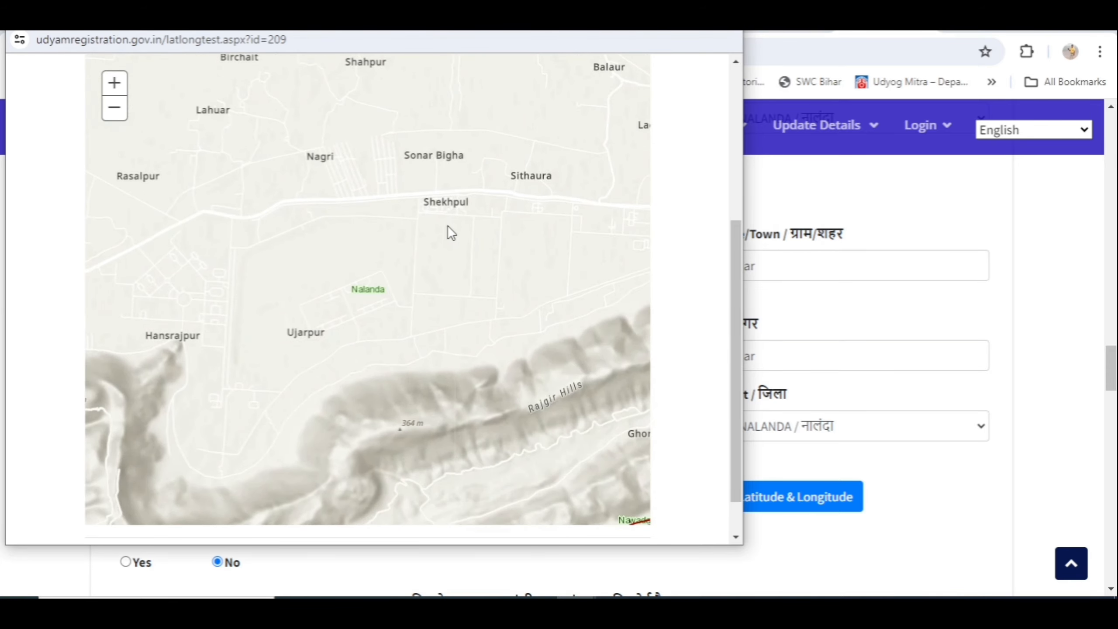
pyautogui.moveTo(459, 255); pyautogui.dragTo(552, 326)
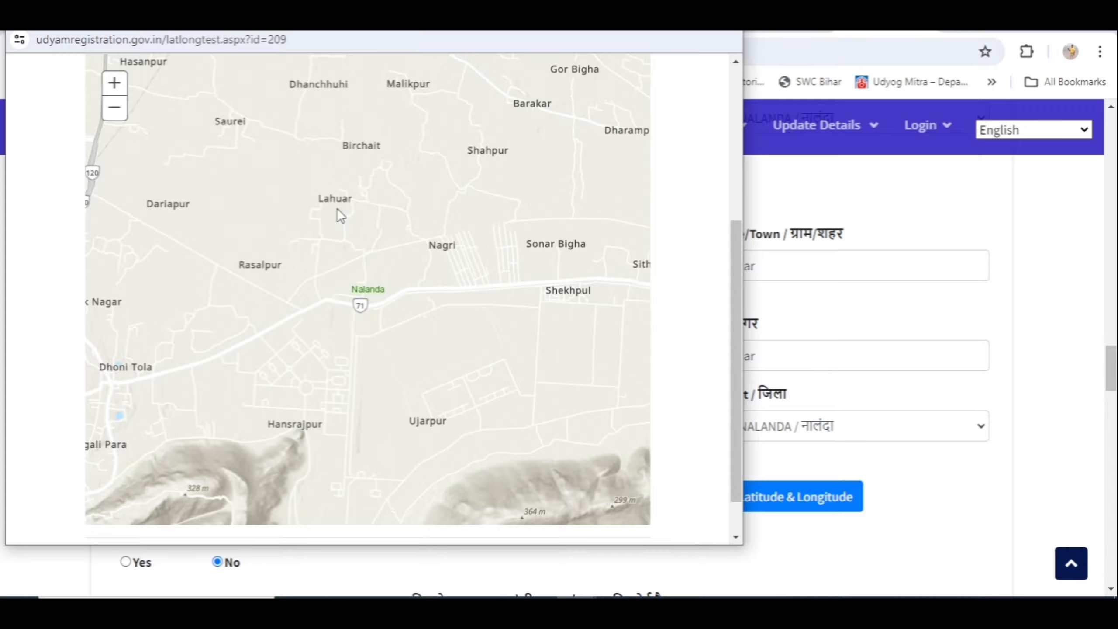
pyautogui.scroll(1, 337, 209)
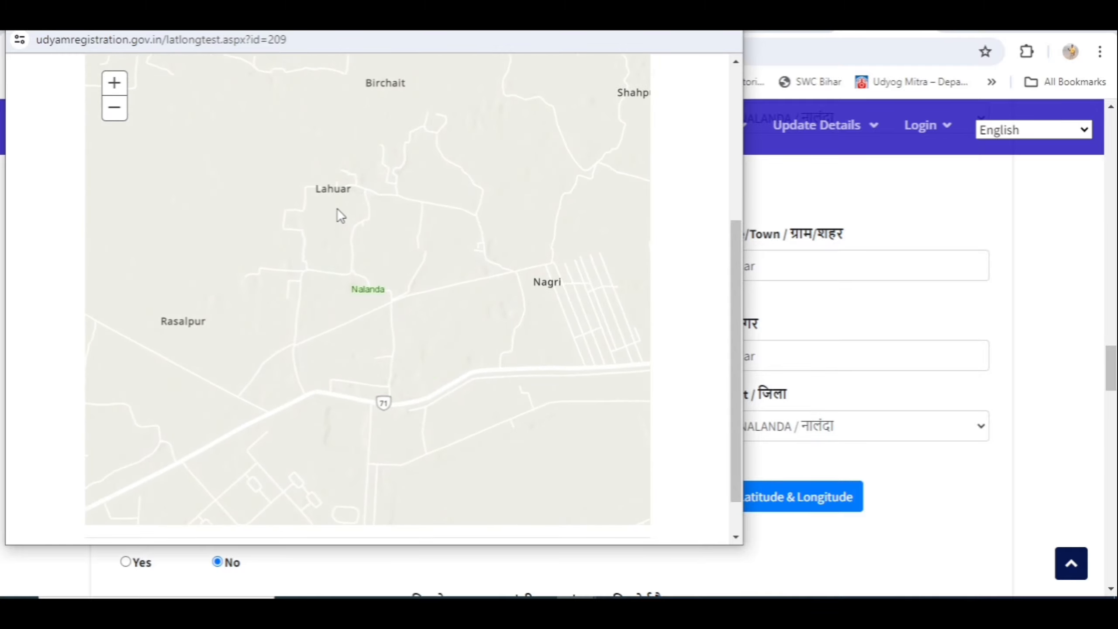
pyautogui.scroll(1, 337, 209)
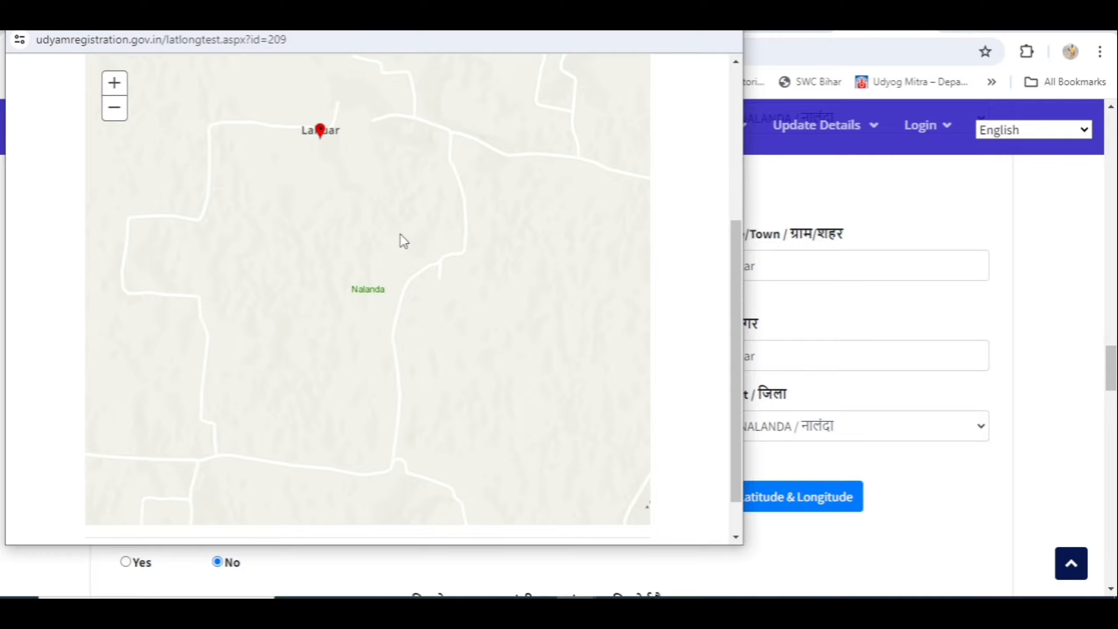
pyautogui.scroll(-4, 405, 236)
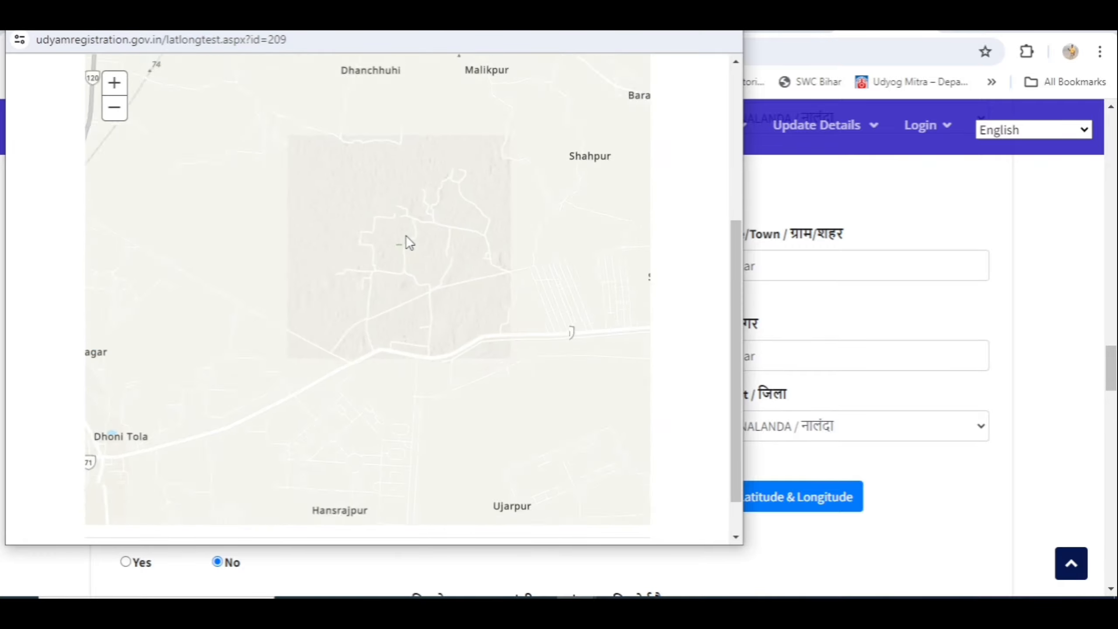
pyautogui.scroll(-5, 405, 235)
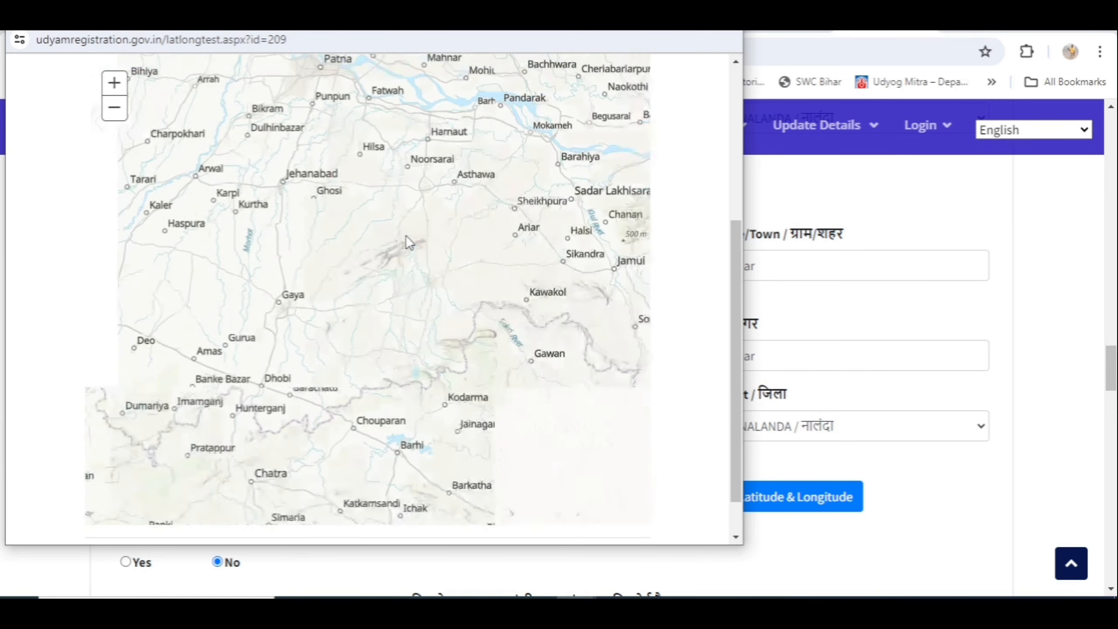
pyautogui.scroll(-1, 406, 235)
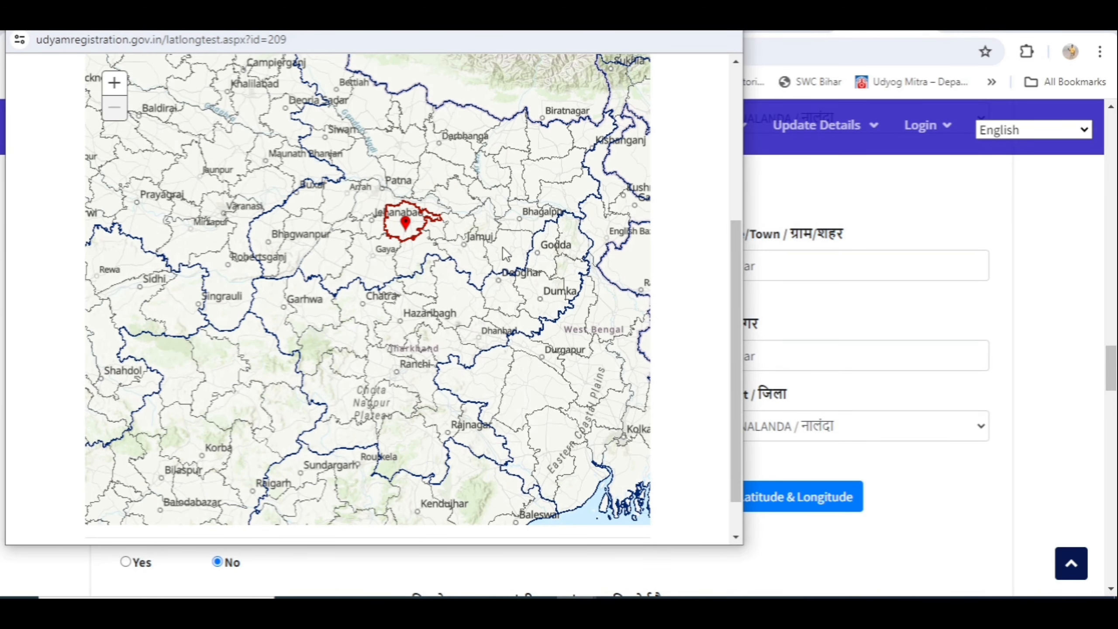
pyautogui.moveTo(739, 272); pyautogui.dragTo(746, 164)
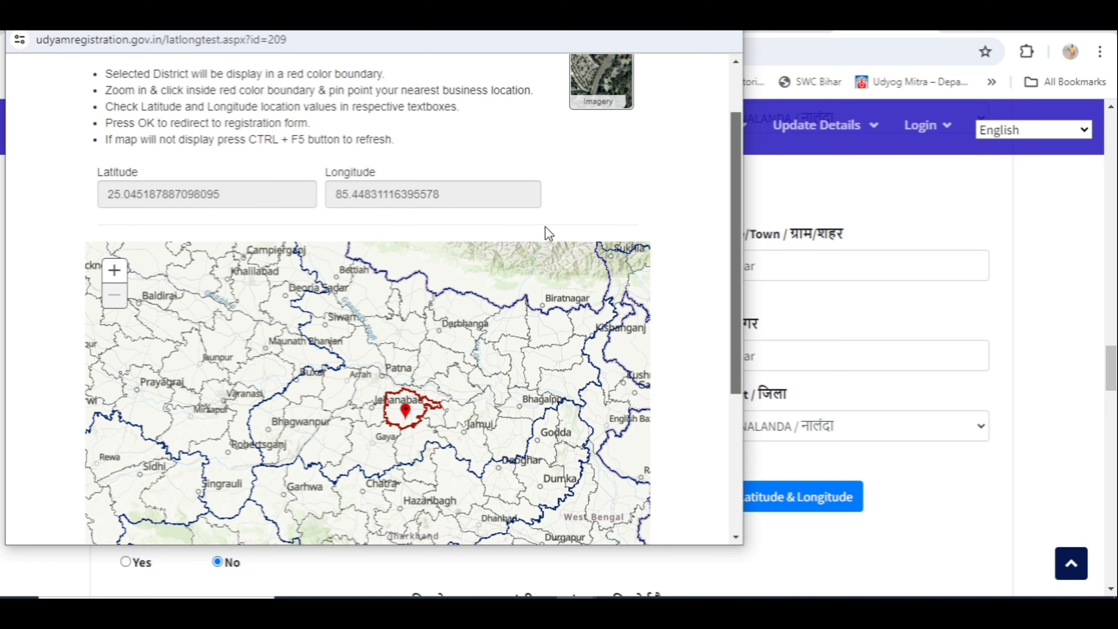
pyautogui.scroll(-5, 694, 302)
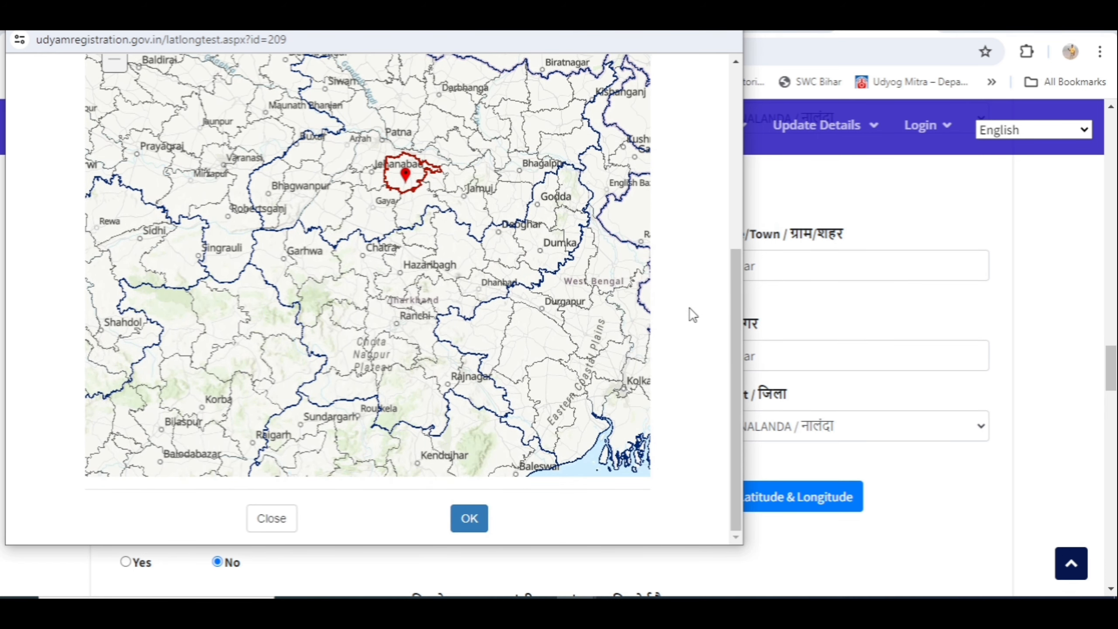
pyautogui.click(470, 520)
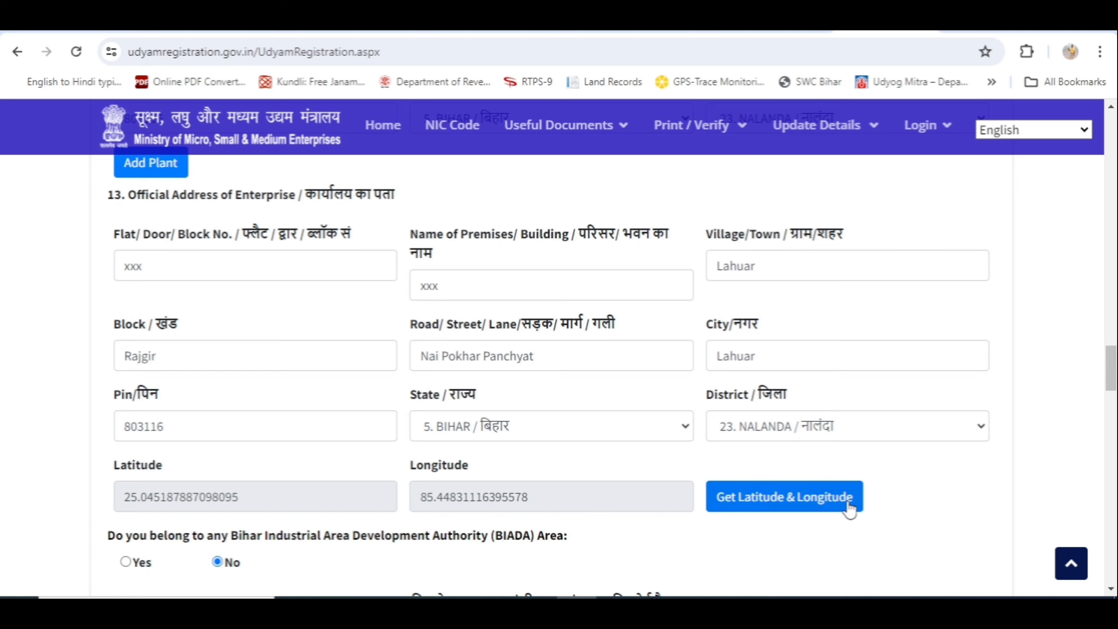
# Set the Date of Incorporation/registration in section 15 to 08/05/2024
pyautogui.scroll(-3, 973, 503)
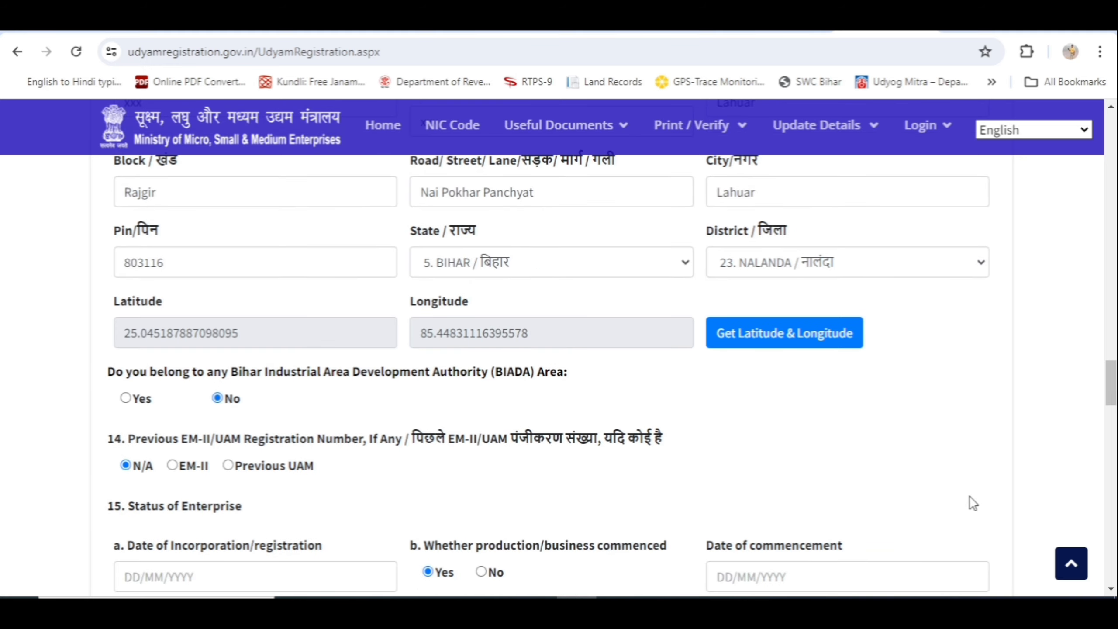
pyautogui.scroll(-2, 972, 500)
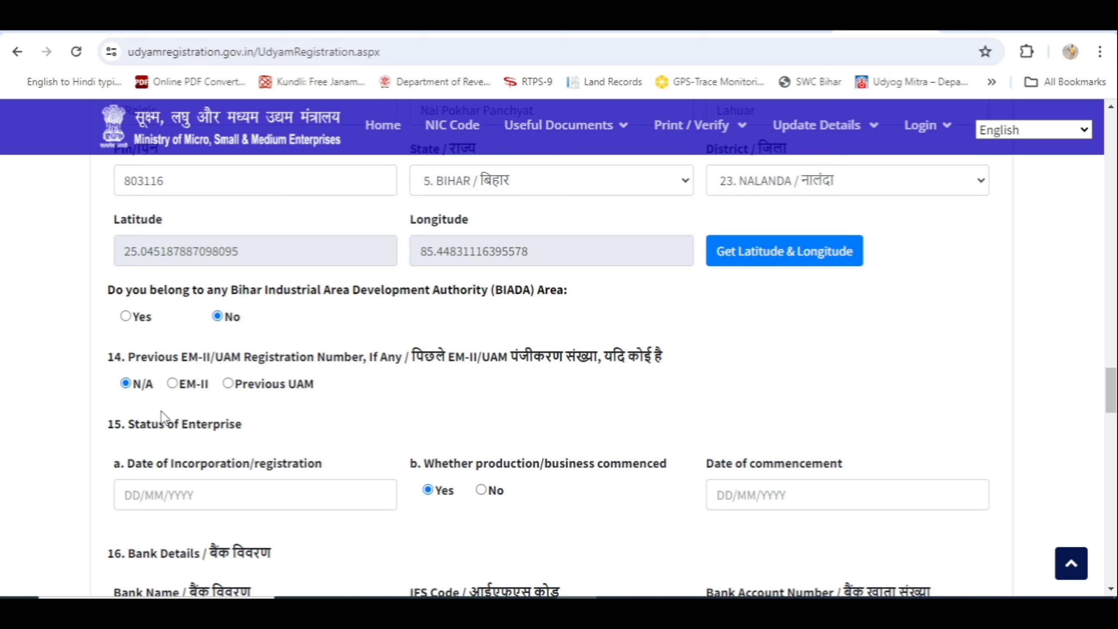
pyautogui.scroll(-2, 169, 416)
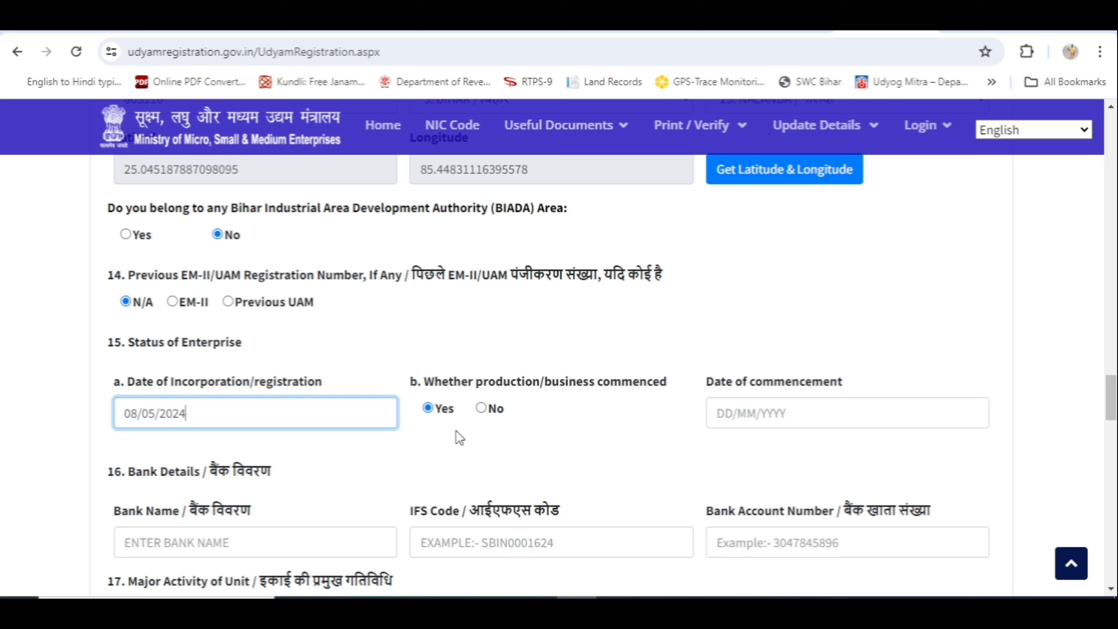
# Pick 8 May 2024 from the calendar as the date of commencement
pyautogui.click(738, 415)
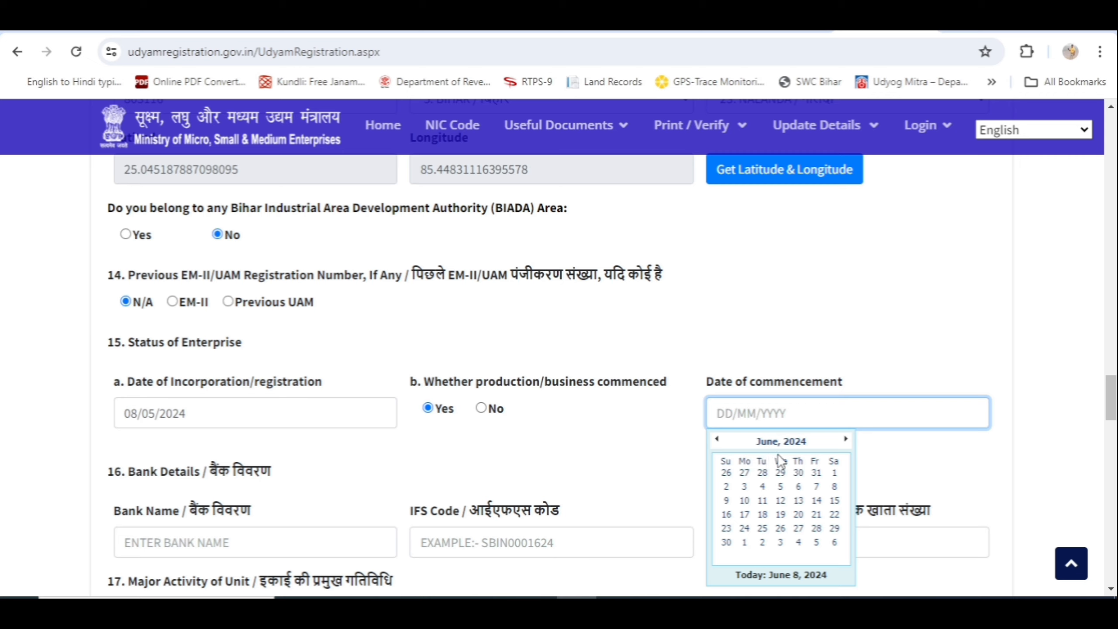
pyautogui.click(782, 442)
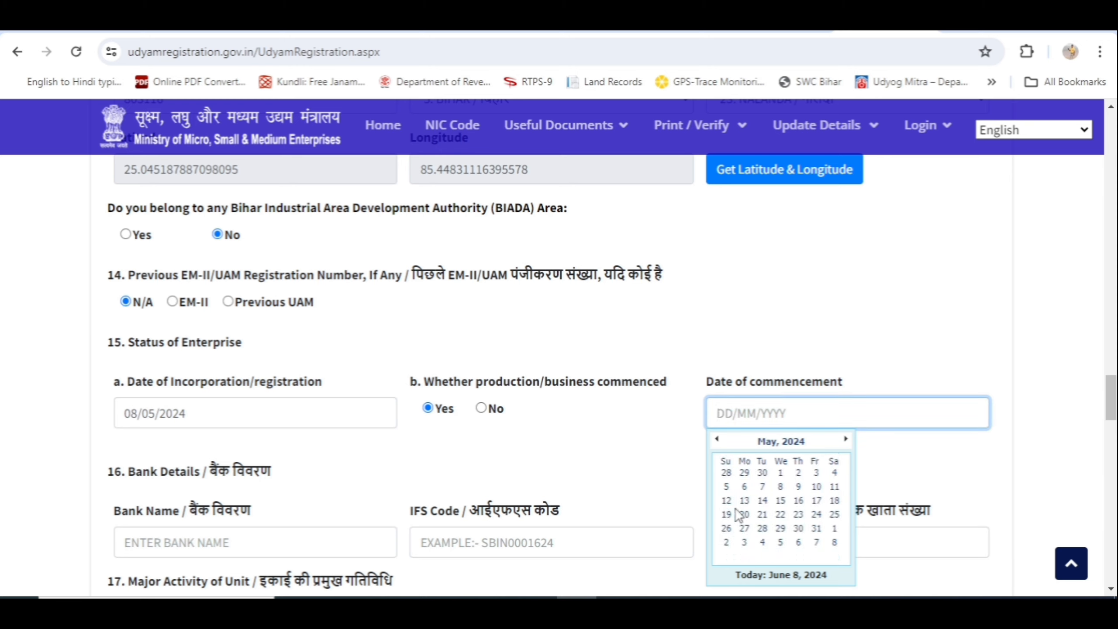
pyautogui.click(781, 486)
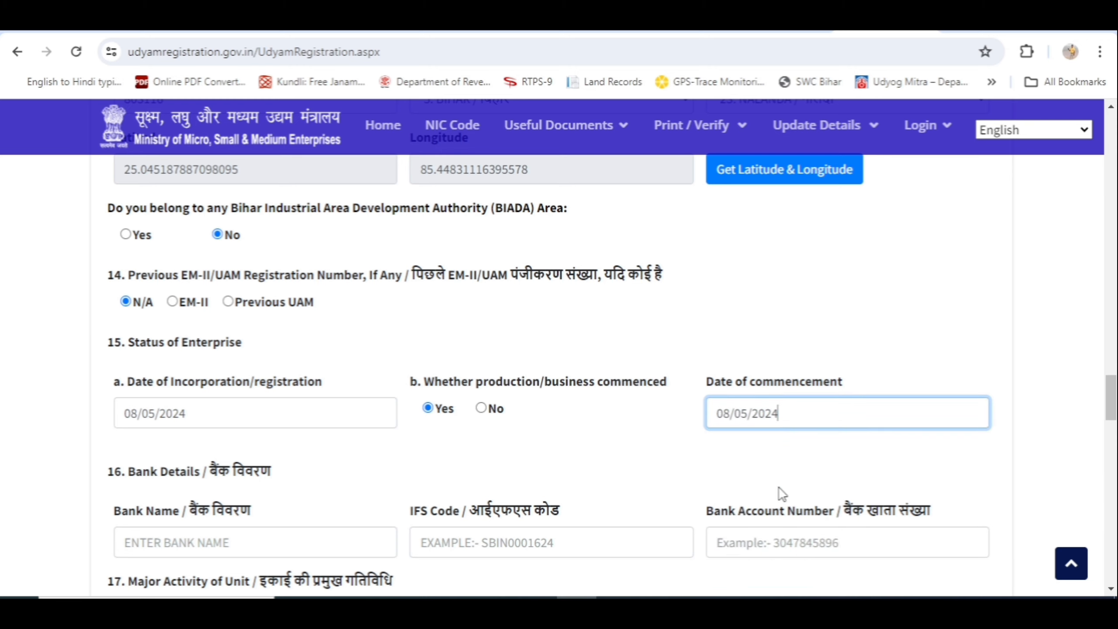
pyautogui.click(622, 433)
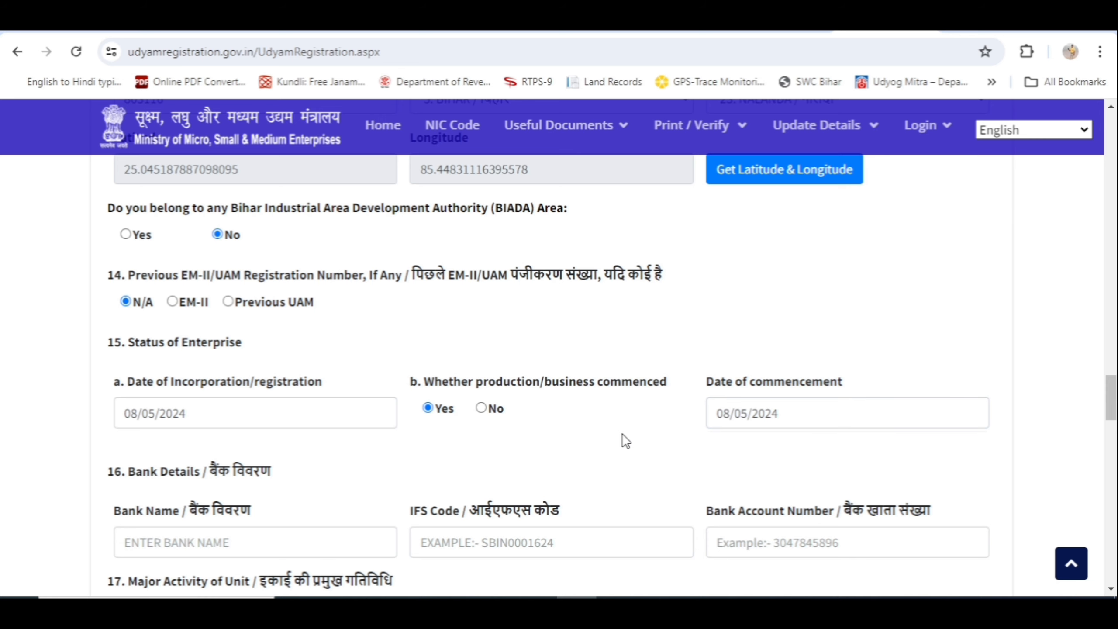
pyautogui.scroll(-3, 622, 433)
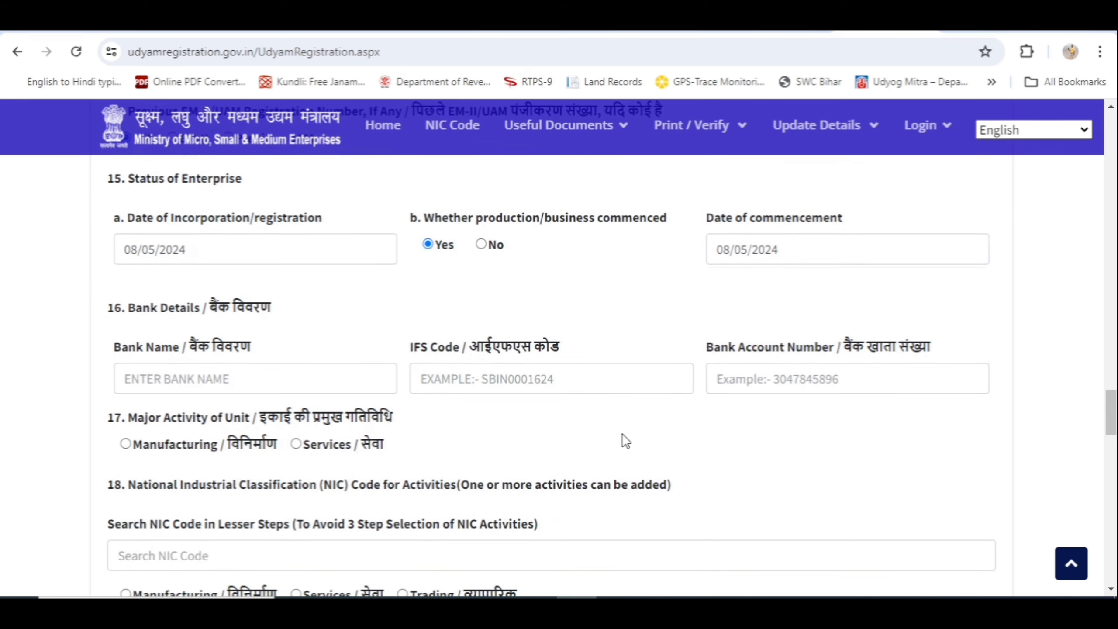
# Enter bank DAKSHIN BIHAR GRAMIN BANK, IFS code PUNB0MBGB06 and the bank account number
pyautogui.click(167, 380)
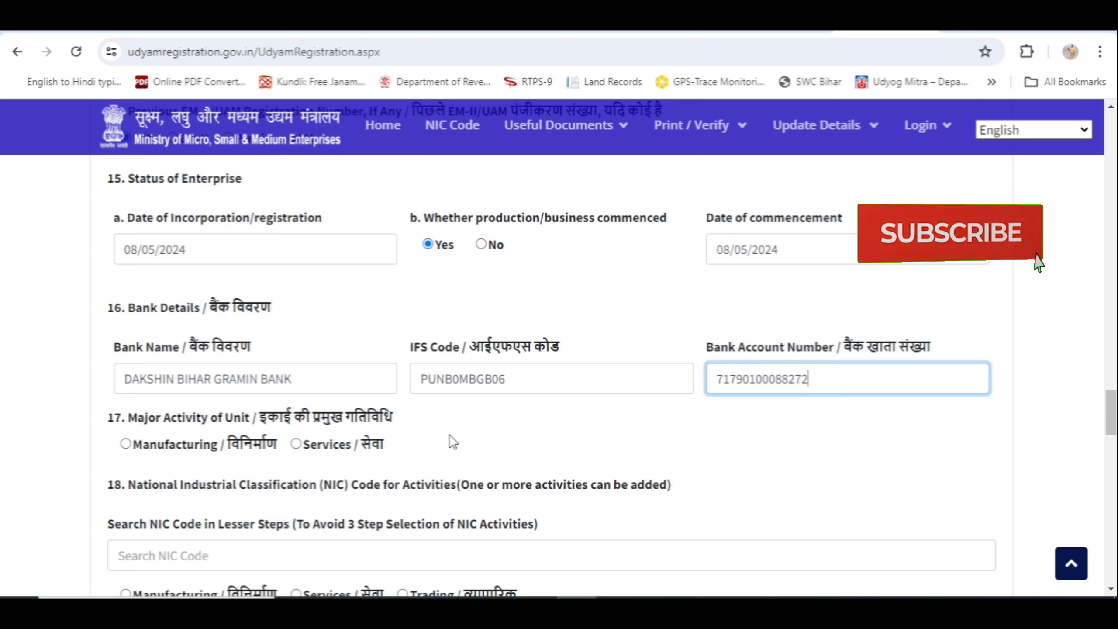
pyautogui.scroll(-5, 453, 445)
pyautogui.scroll(2, 454, 448)
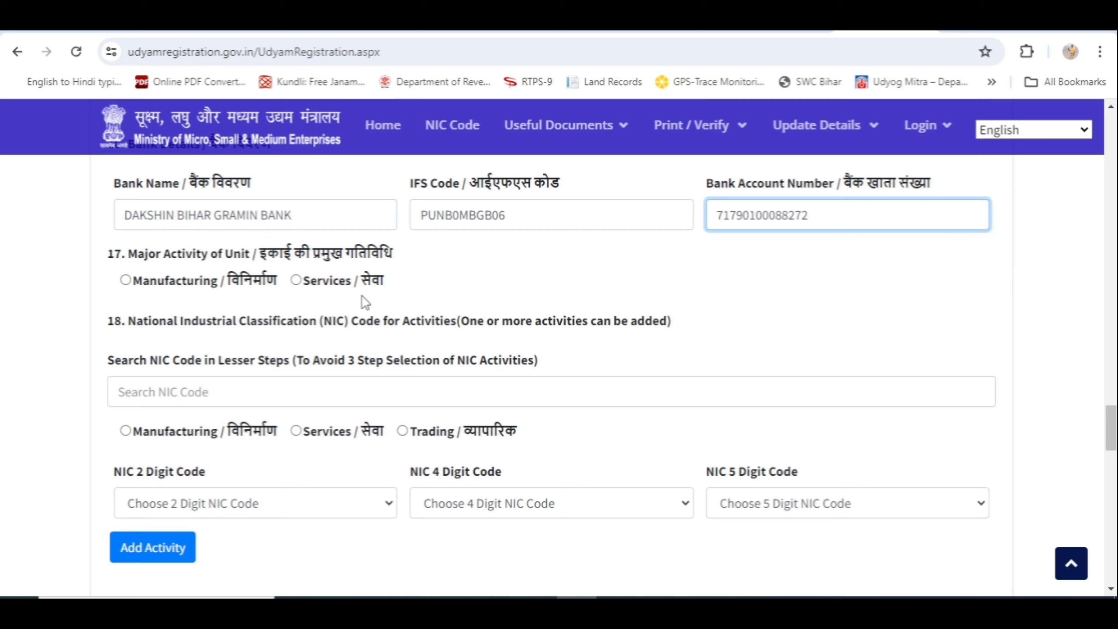
# Set major activity to Services with Trading under 17.1, then open Google in a new tab
pyautogui.click(296, 280)
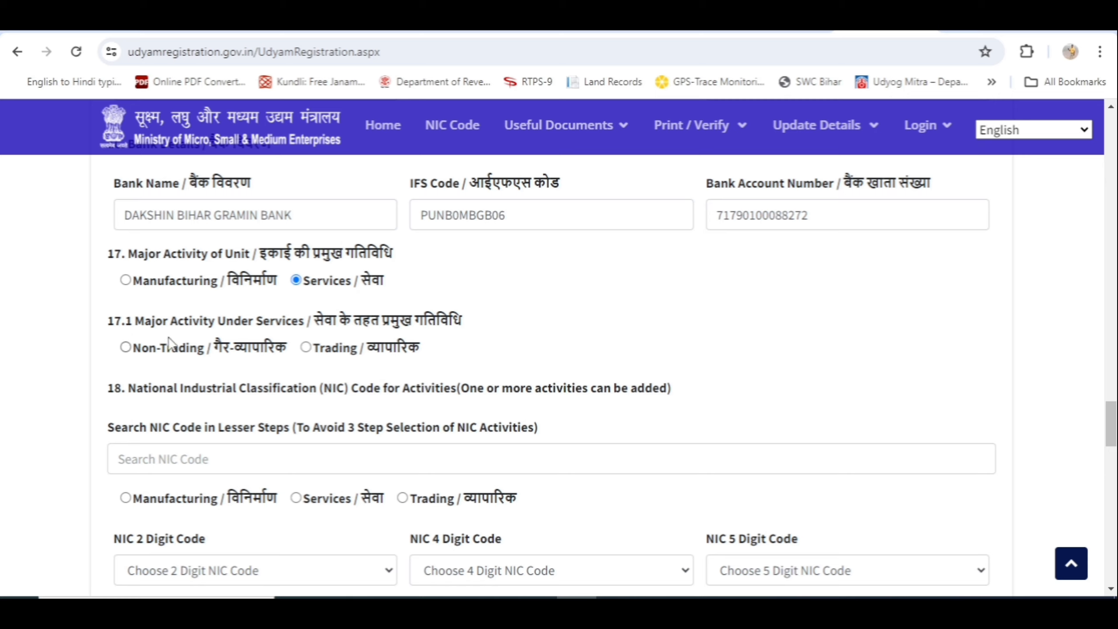
pyautogui.click(307, 348)
pyautogui.scroll(-2, 636, 330)
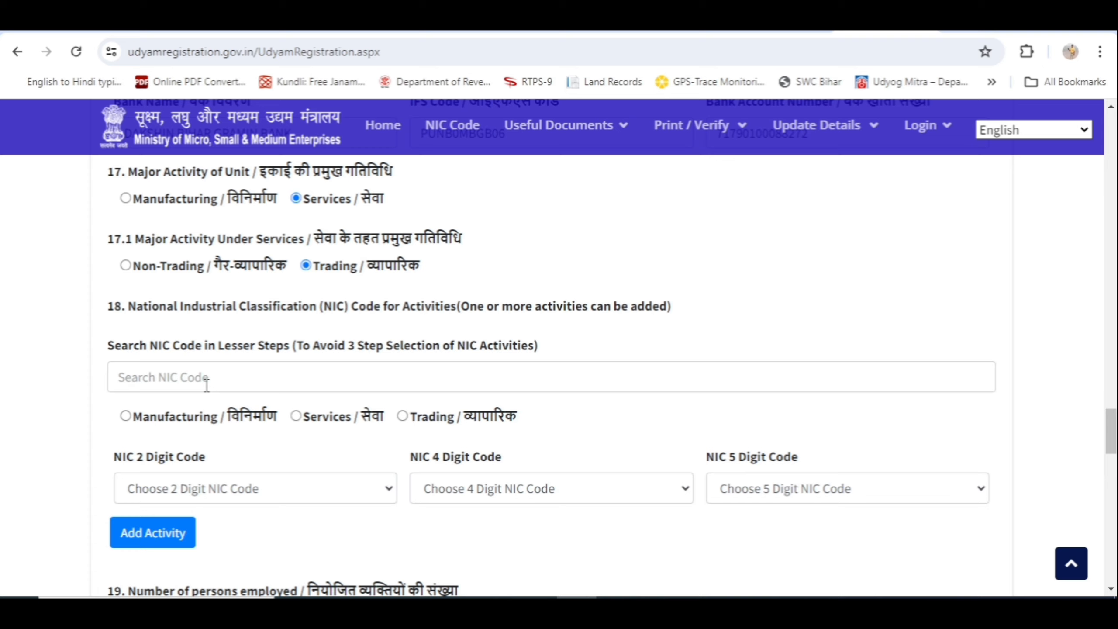
pyautogui.click(599, 524)
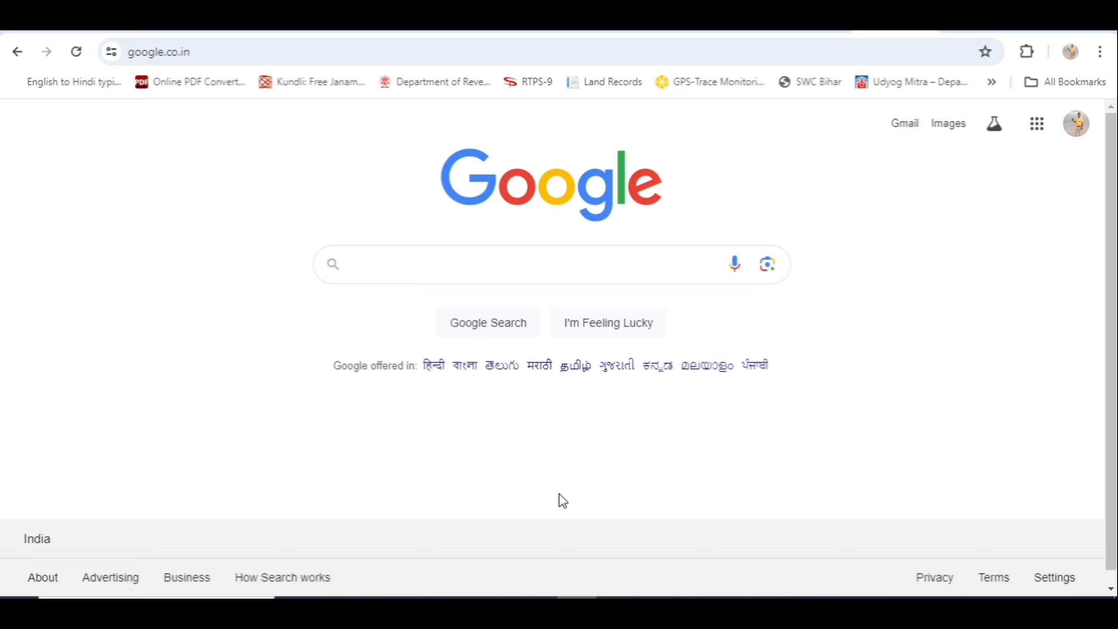
# Enter the query 'nic code for' in the Google search box
pyautogui.write('ni')
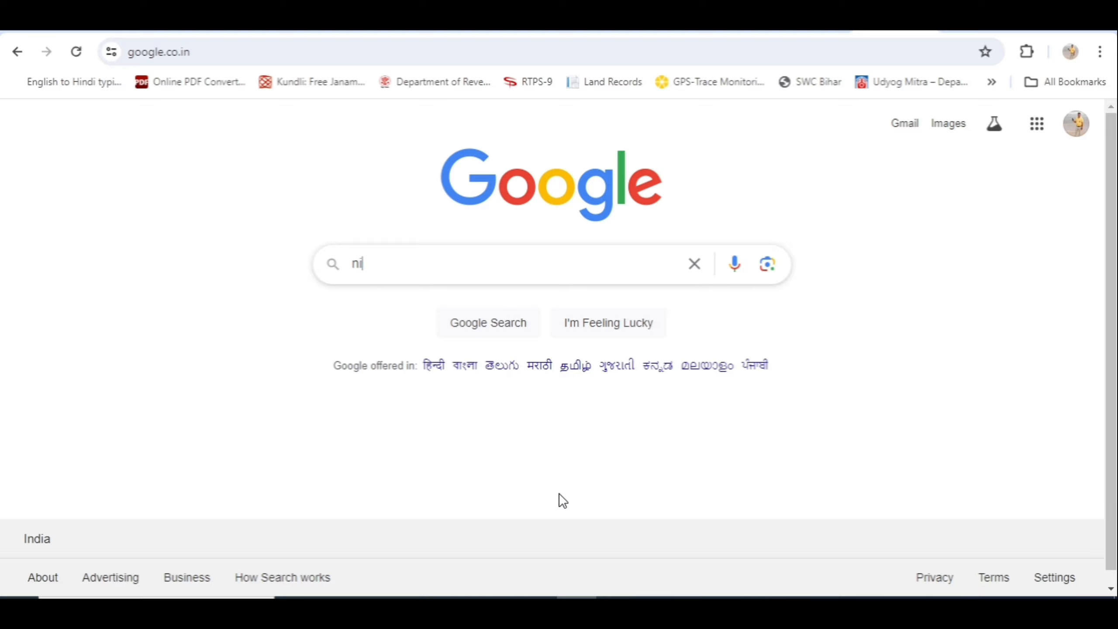
pyautogui.write('c code')
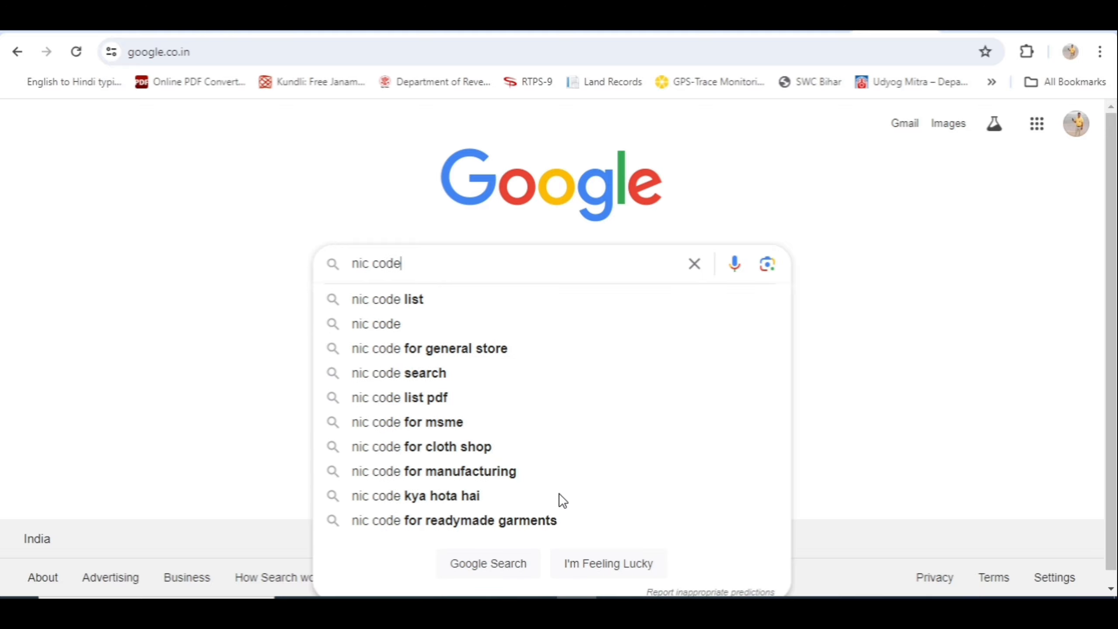
pyautogui.write(' fo')
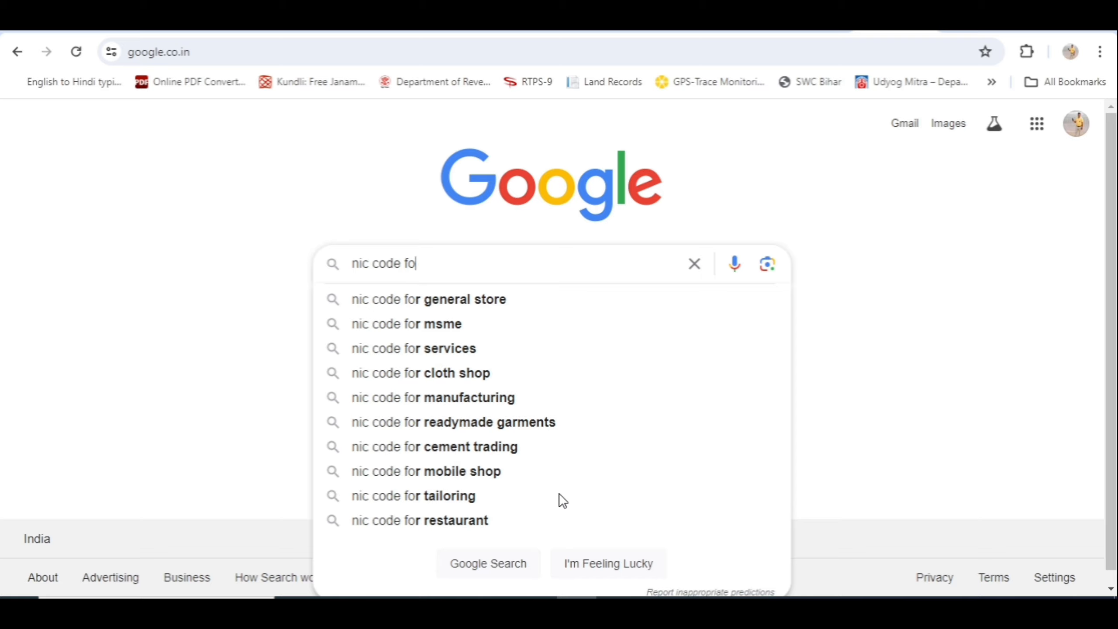
pyautogui.write('r')
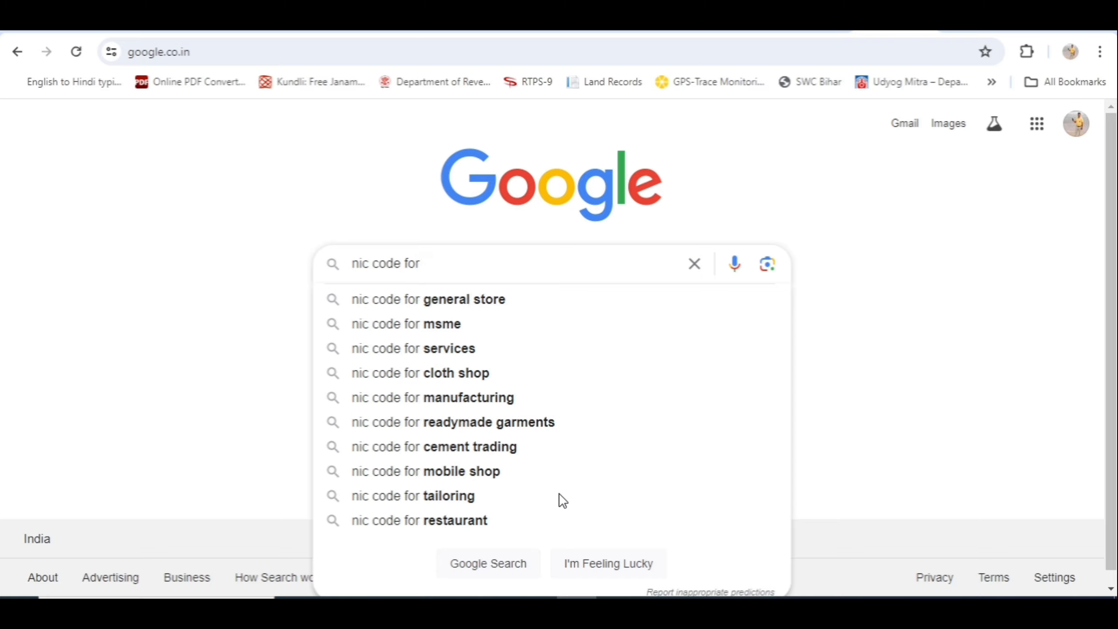
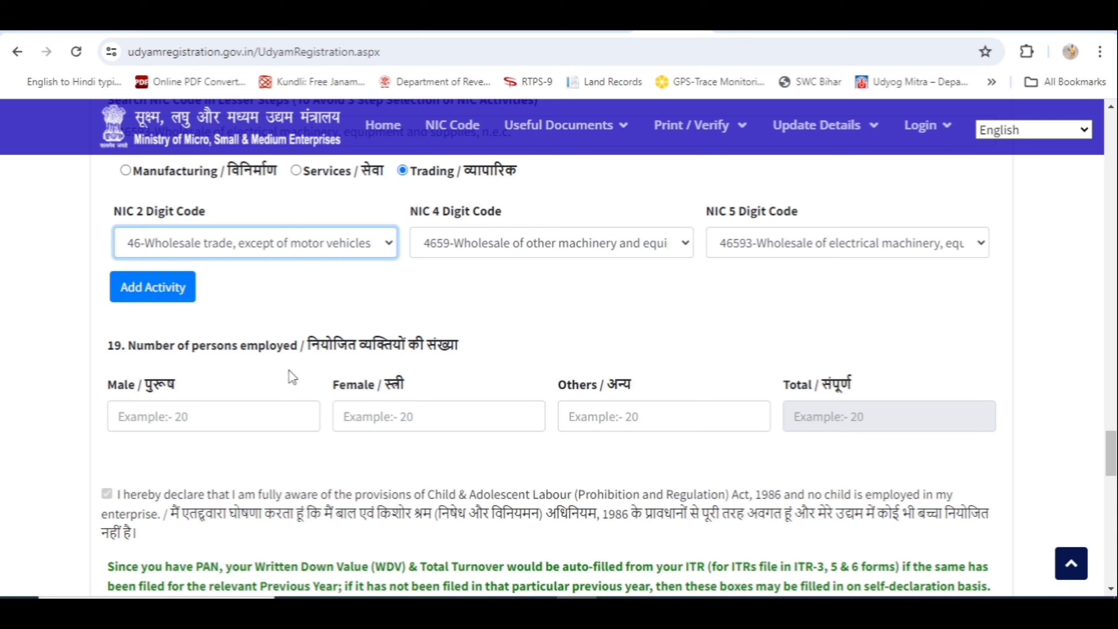
# Enter 0 as the investment exclusion amount (B) and 0 as the 2022-23 total turnover (A)
pyautogui.click(195, 417)
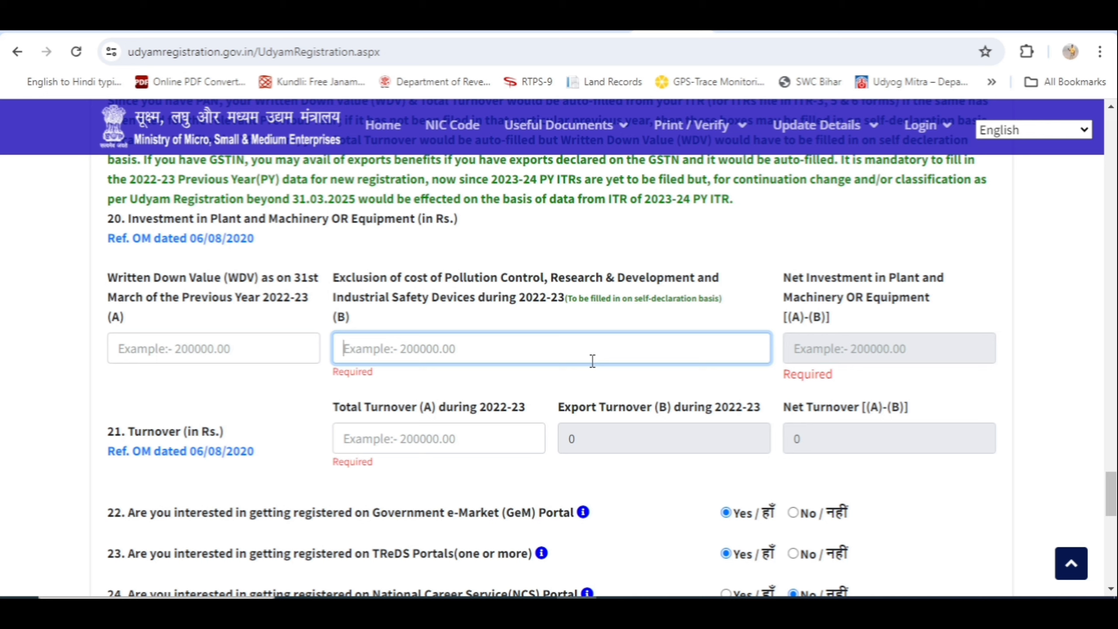
pyautogui.write('0')
pyautogui.press('Tab')
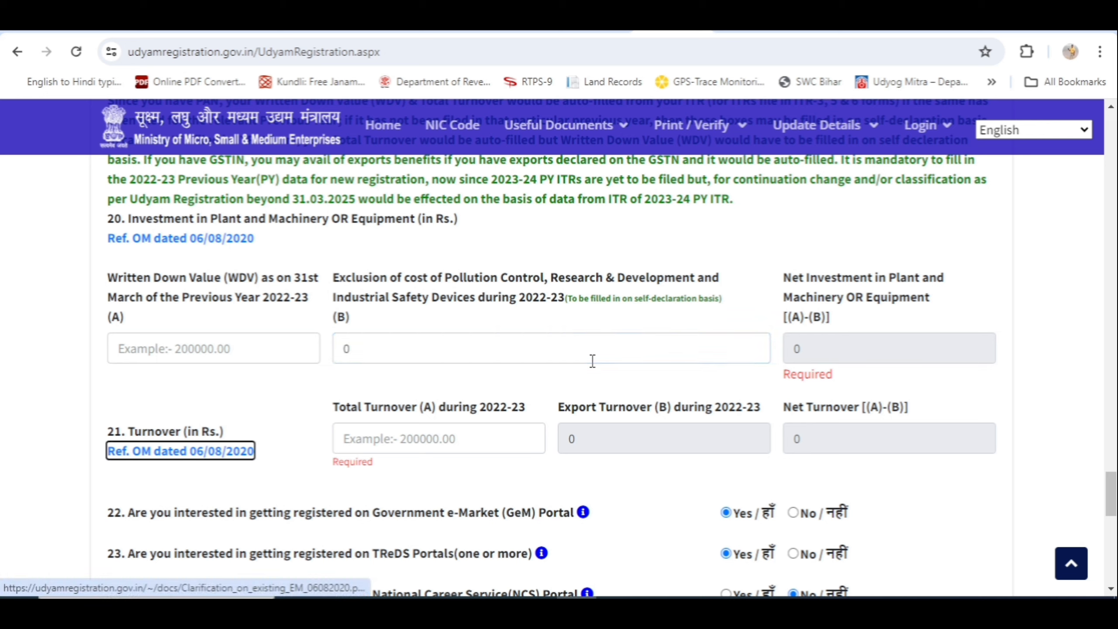
pyautogui.click(359, 447)
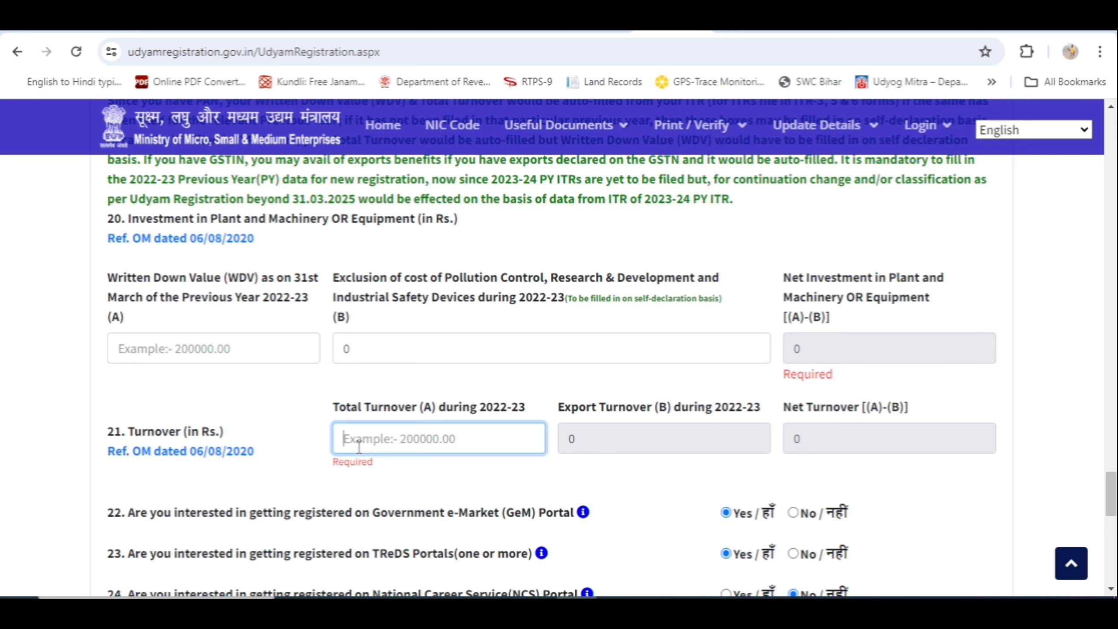
pyautogui.write('0')
pyautogui.press('Tab')
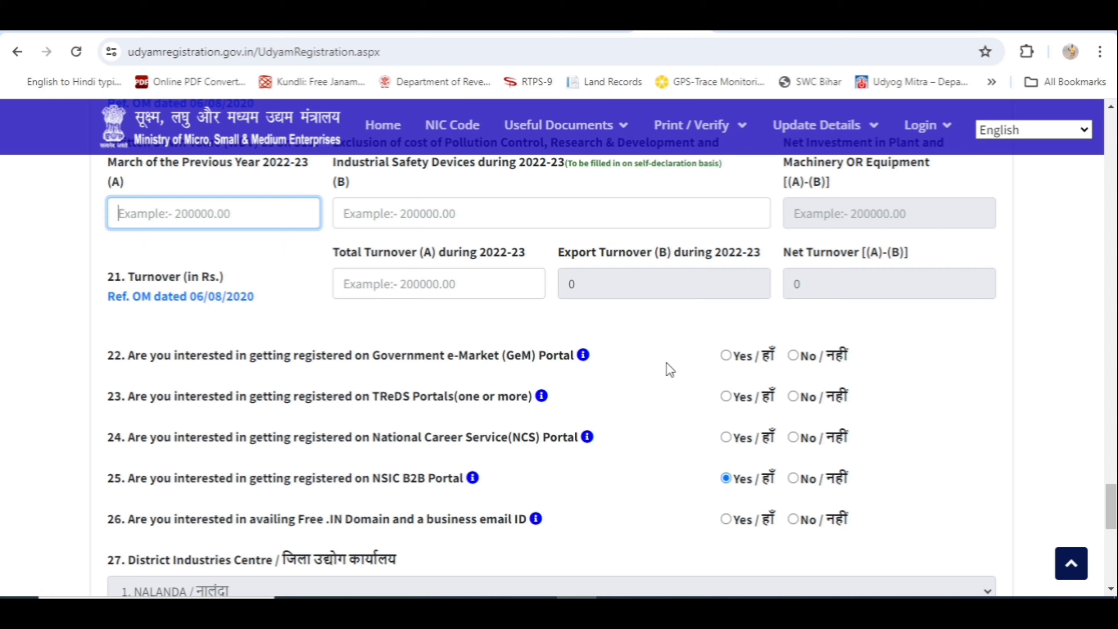
# Answer Yes for GeM and TReDS portal registration and No for National Career Service
pyautogui.click(725, 356)
pyautogui.click(725, 356)
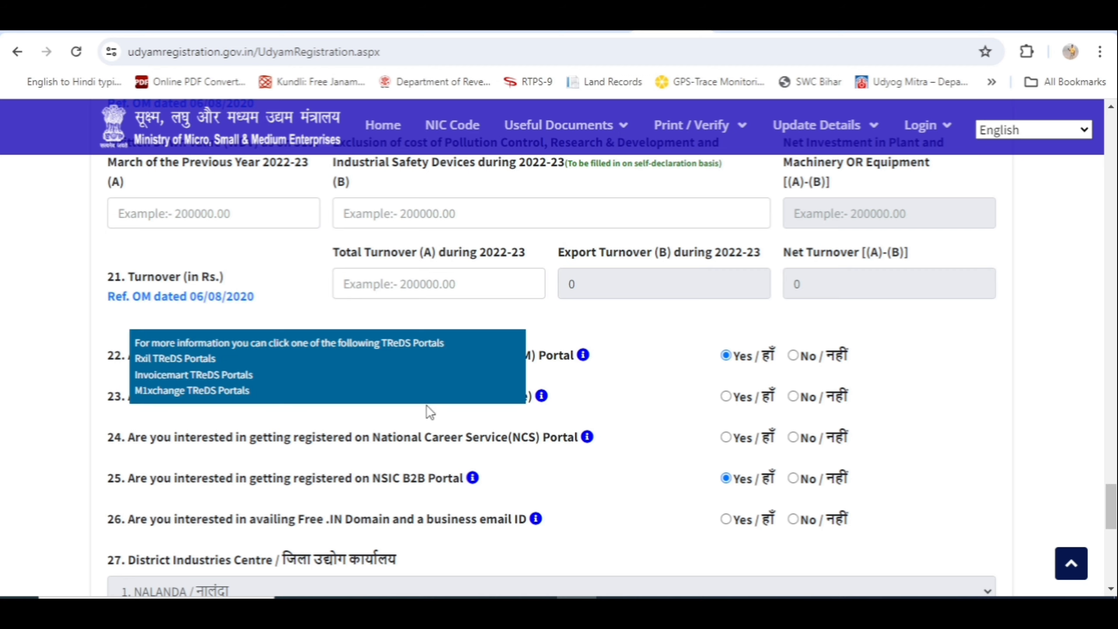
pyautogui.click(727, 397)
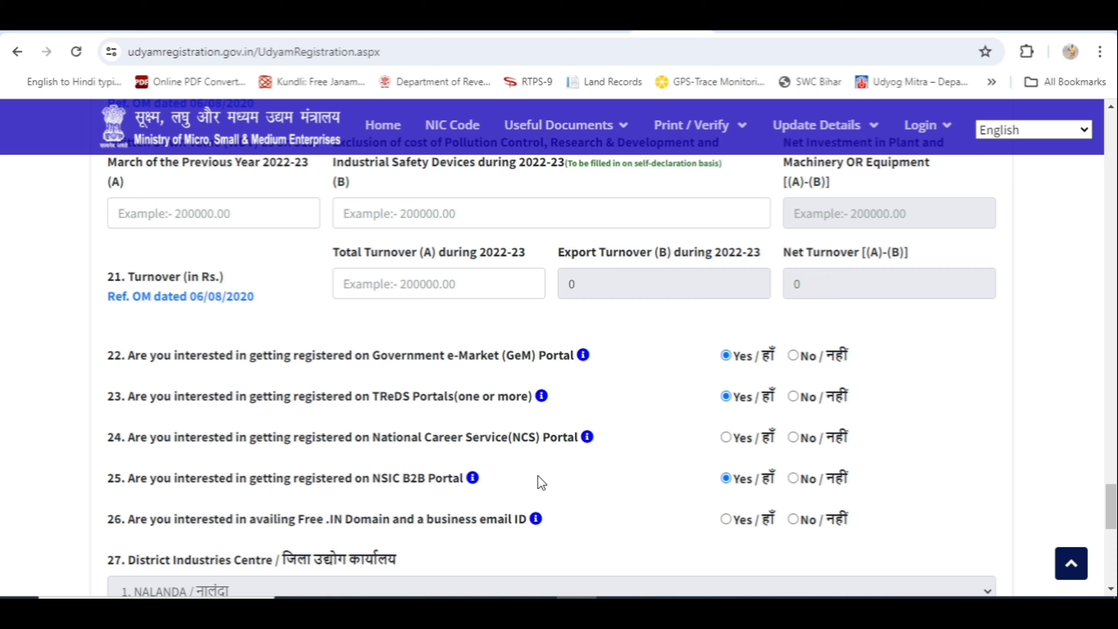
pyautogui.moveTo(360, 473)
pyautogui.click(793, 437)
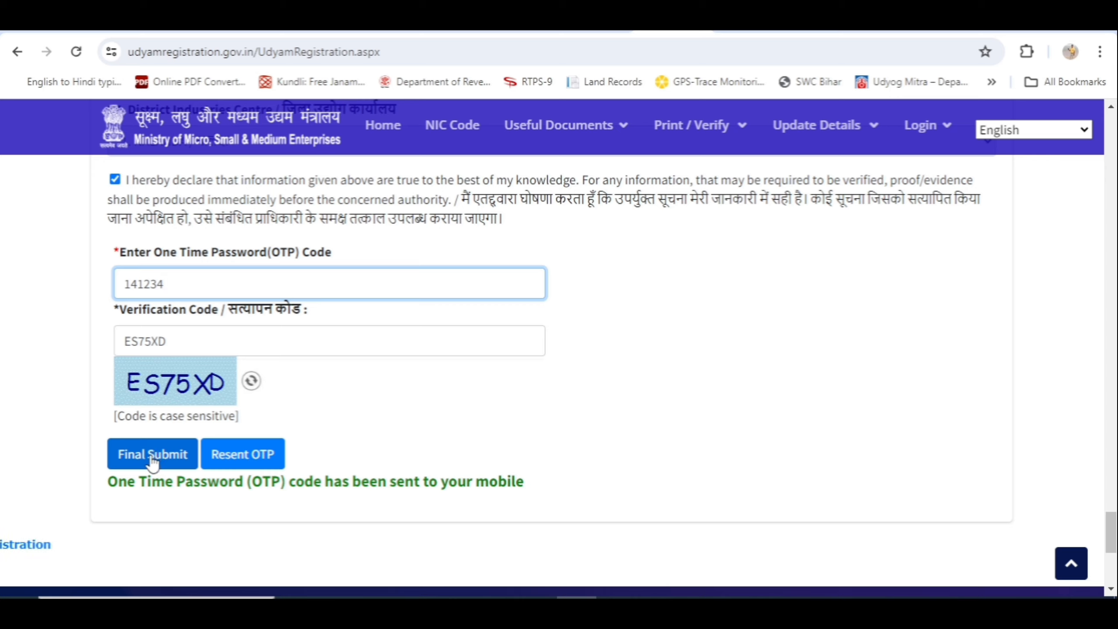
# Final-submit the registration, confirm the data is correct, and acknowledge the success alert
pyautogui.click(153, 462)
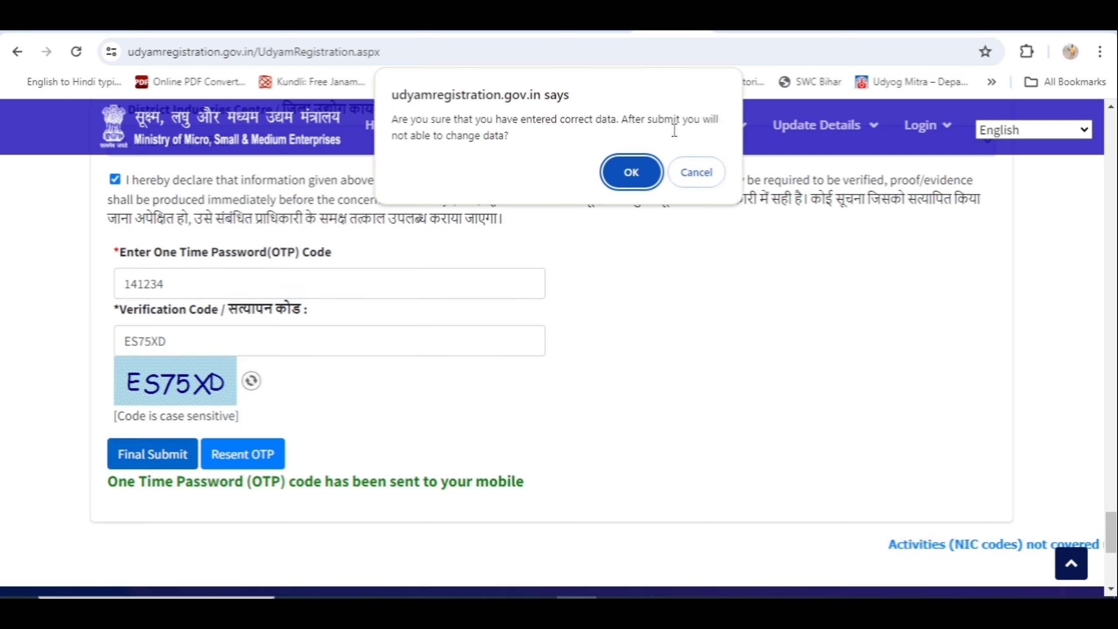
pyautogui.click(632, 173)
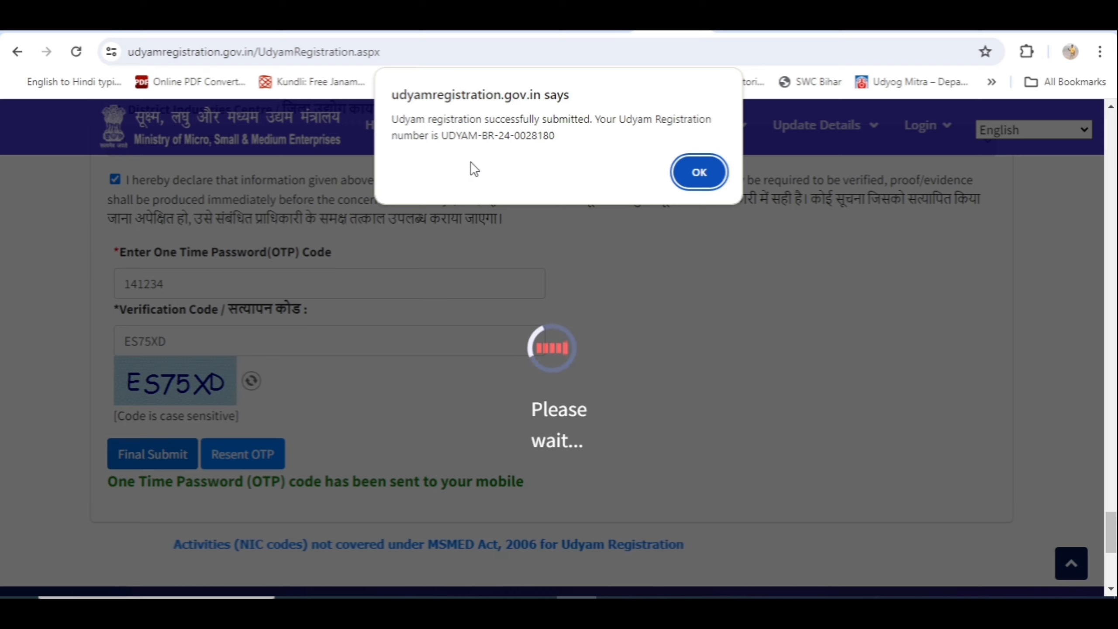
pyautogui.click(705, 179)
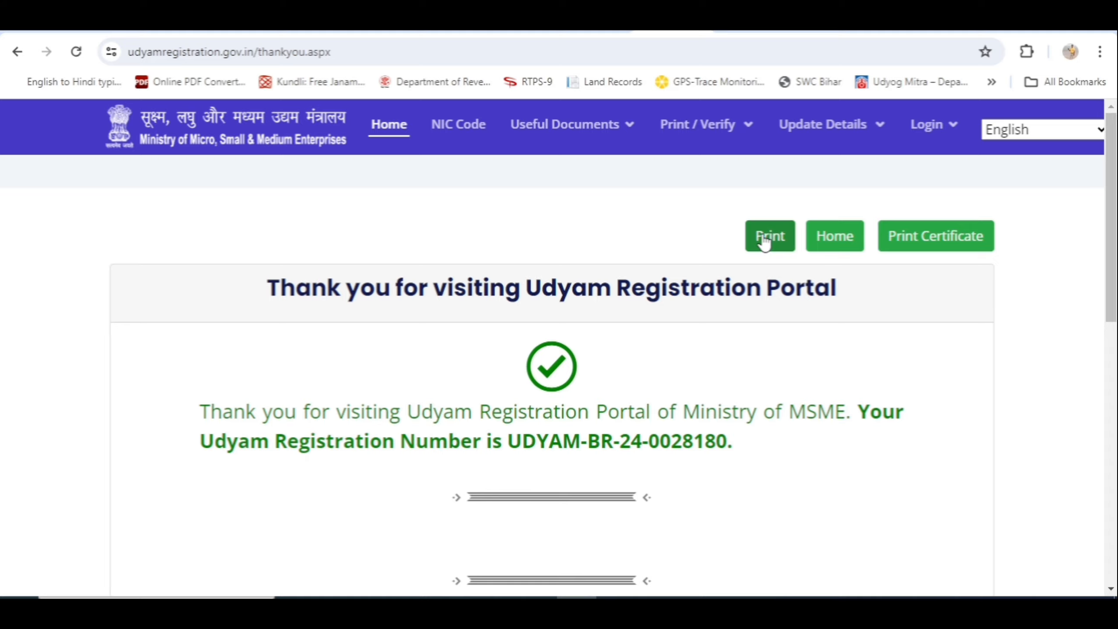
# Use Print Certificate on the thank-you page to reach the Udyami Login page
pyautogui.scroll(-3, 770, 346)
pyautogui.scroll(3, 771, 346)
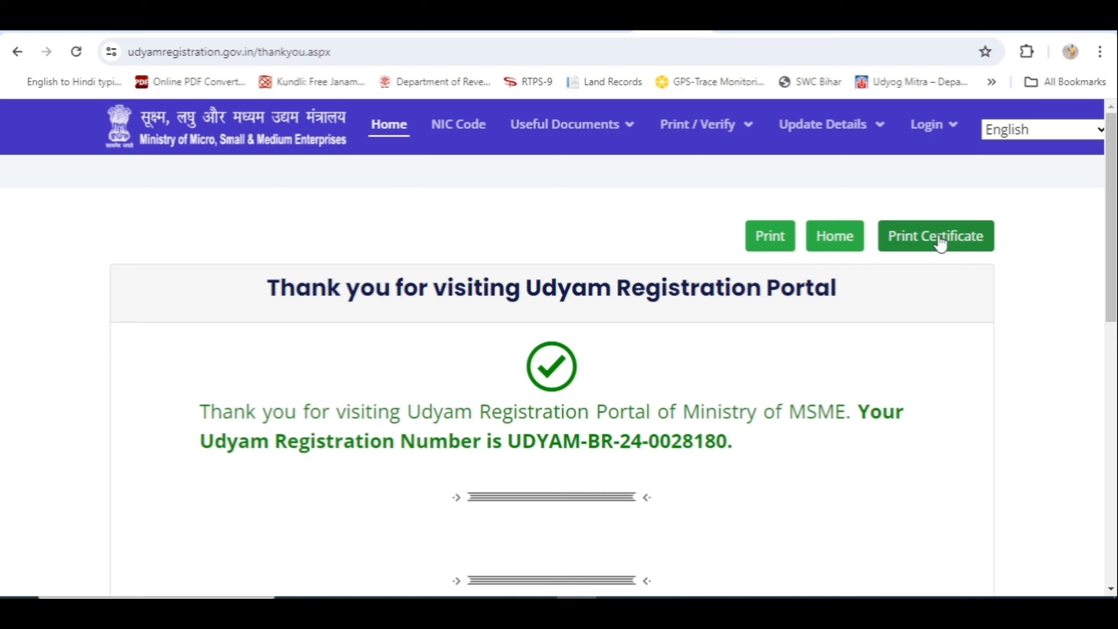
pyautogui.click(939, 238)
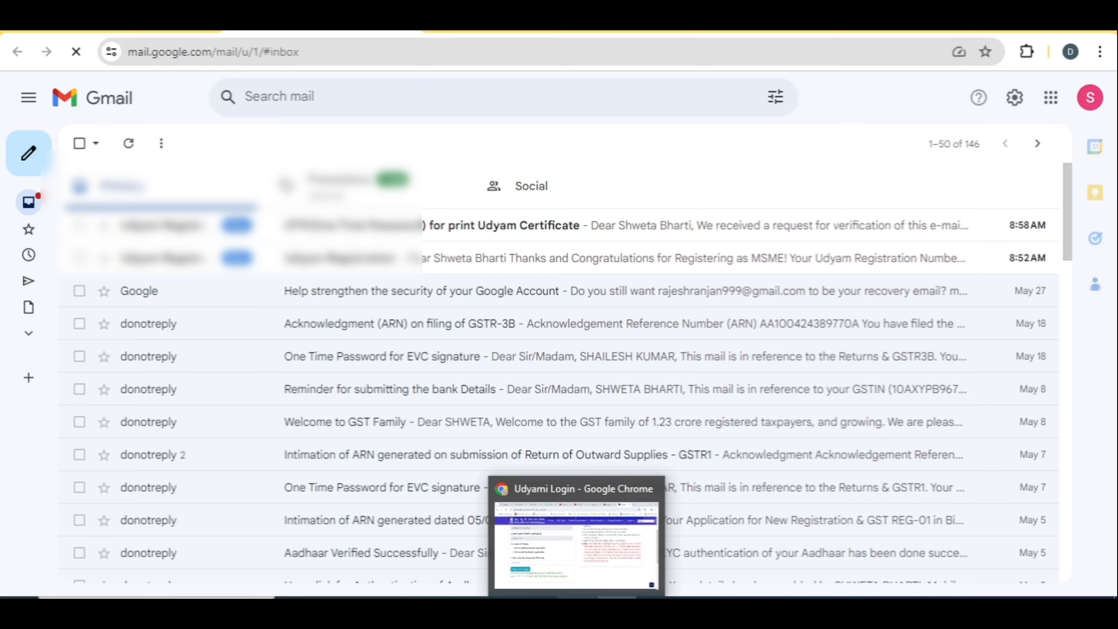
# Copy the OTP from the Udyam certificate e-mail in Gmail and return to the login page
pyautogui.click(574, 539)
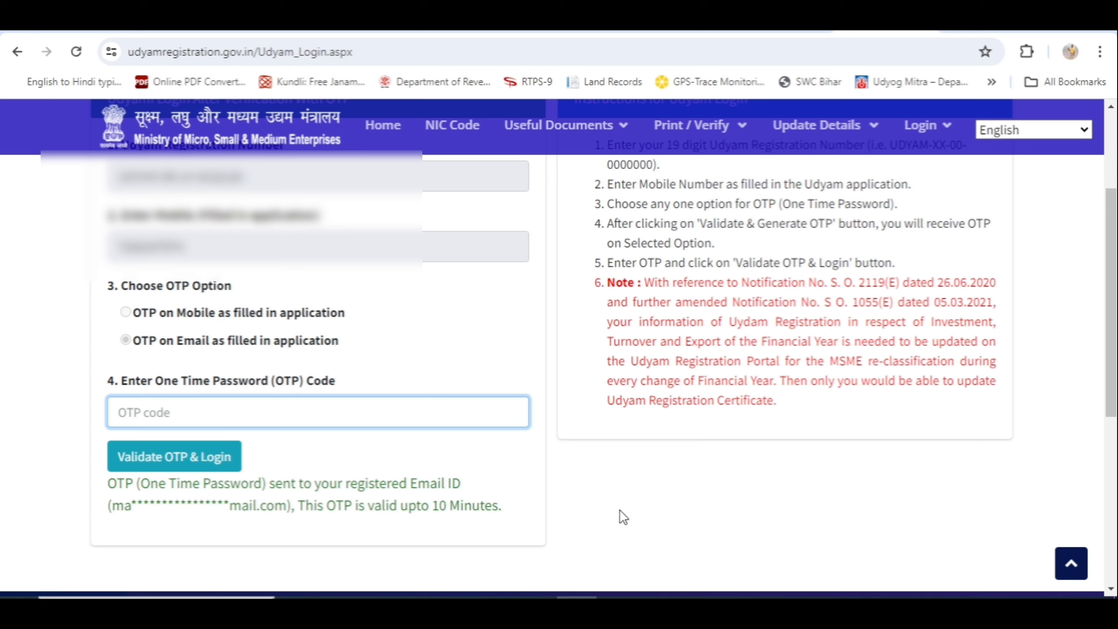
pyautogui.click(617, 598)
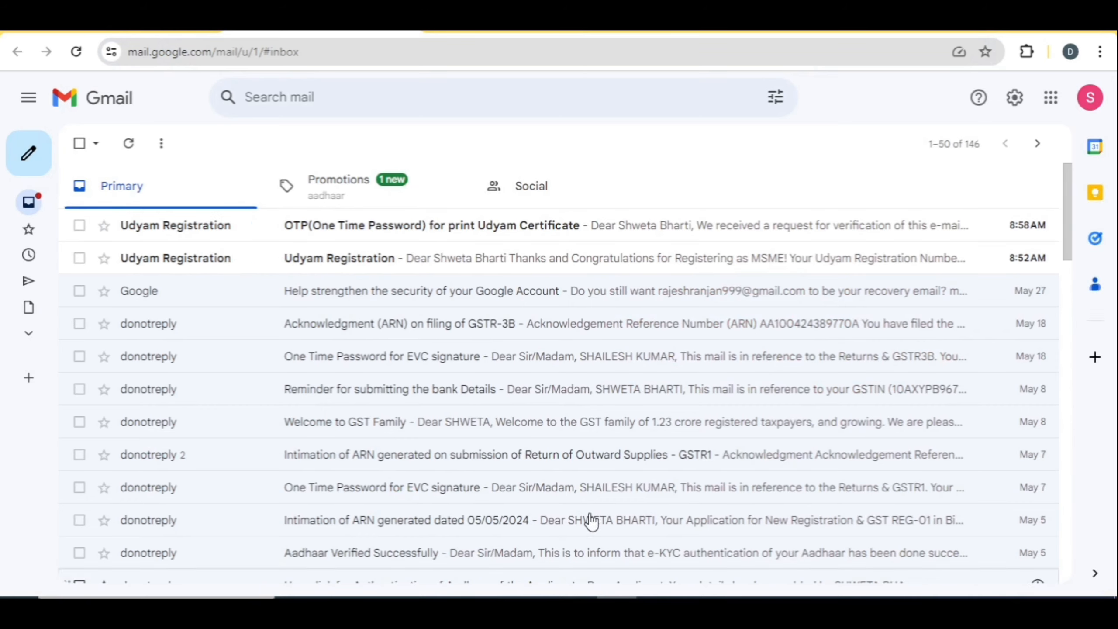
pyautogui.click(381, 240)
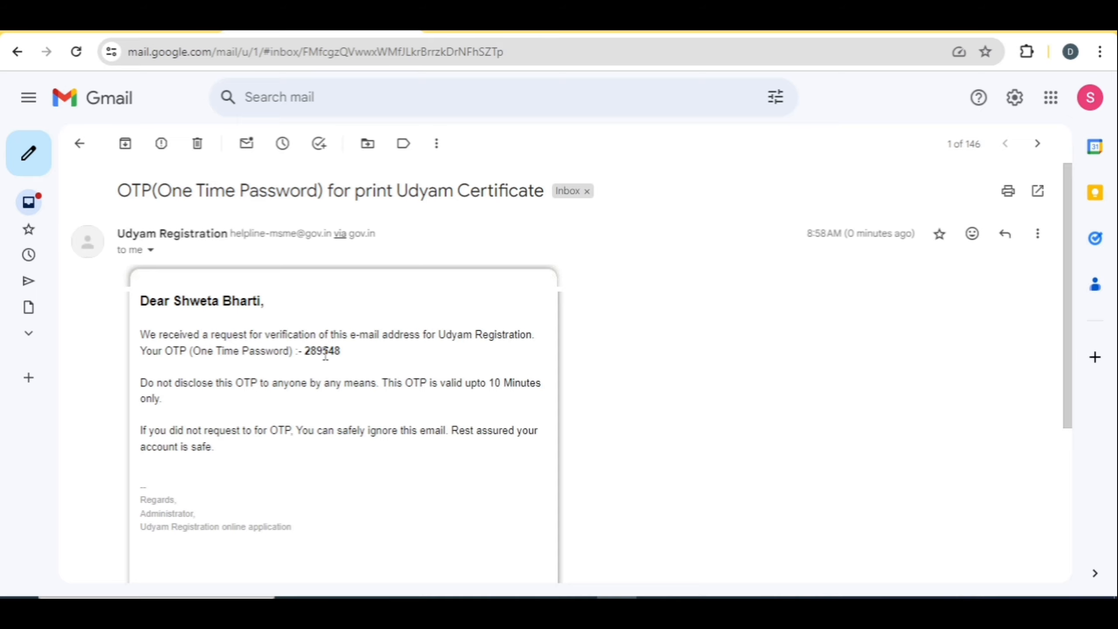
pyautogui.doubleClick(325, 355)
pyautogui.hotkey('ctrl', 'c')
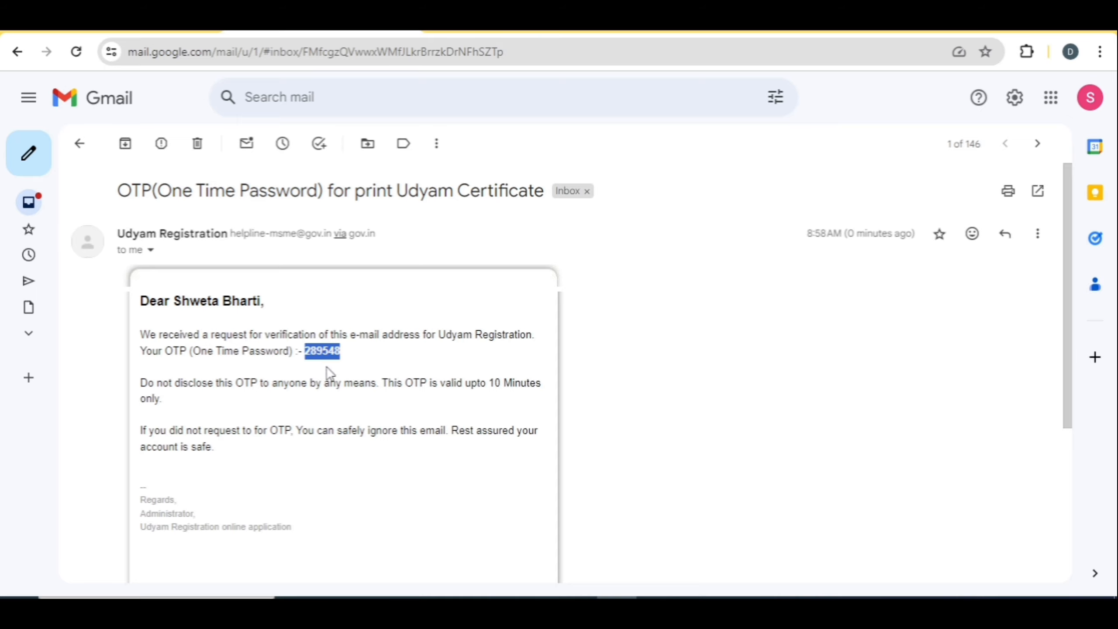
pyautogui.click(577, 607)
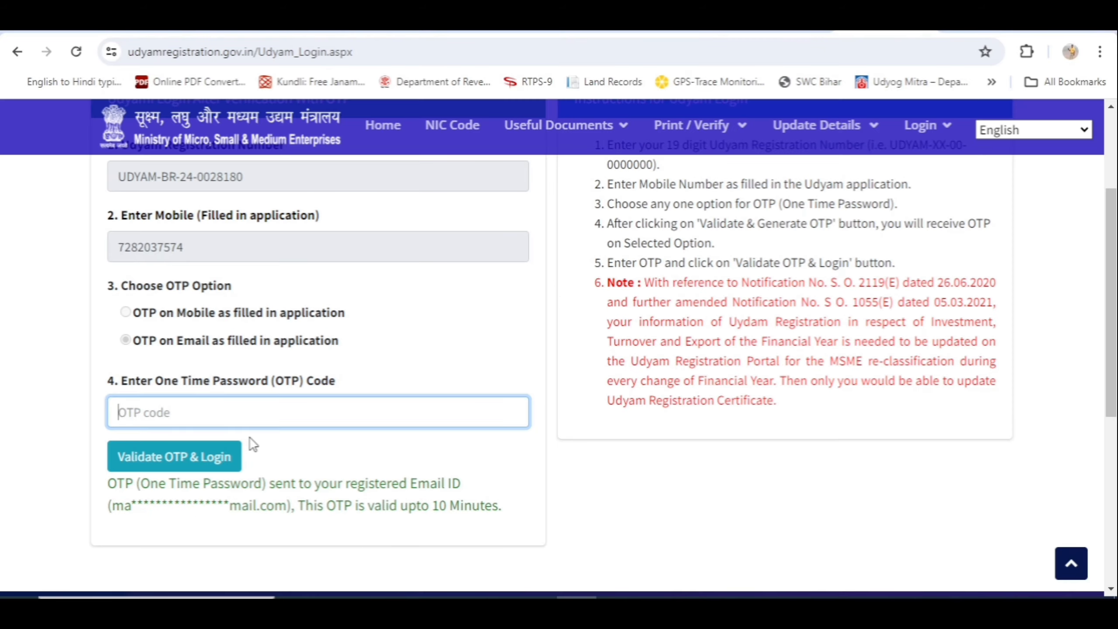
# Paste the e-mailed OTP and validate it to log in to the registration details dashboard
pyautogui.hotkey('ctrl', 'v')
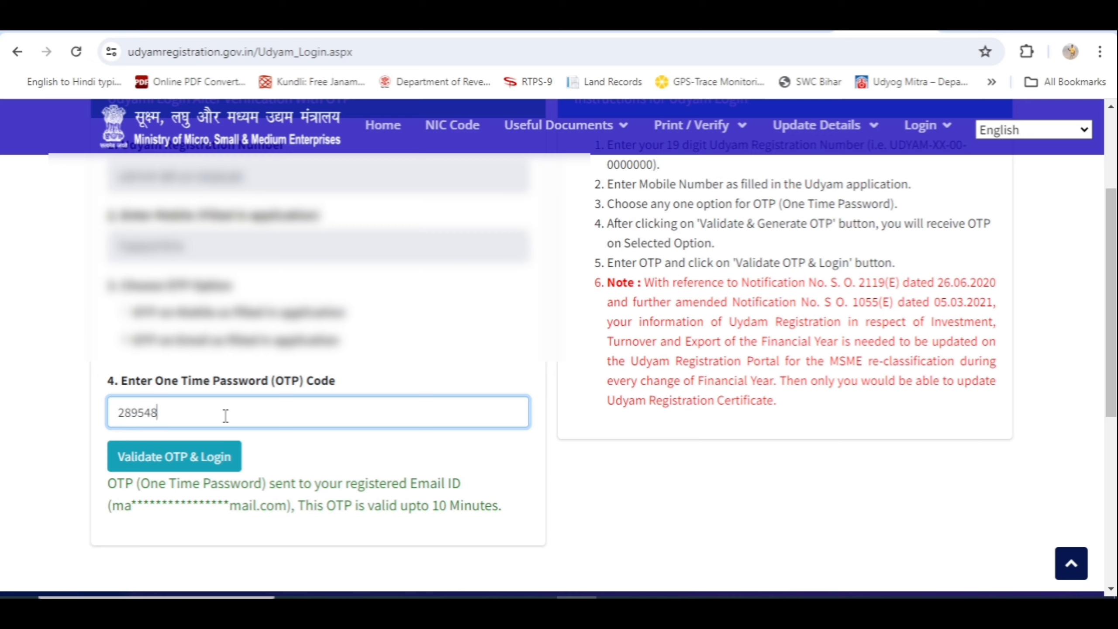
pyautogui.click(169, 463)
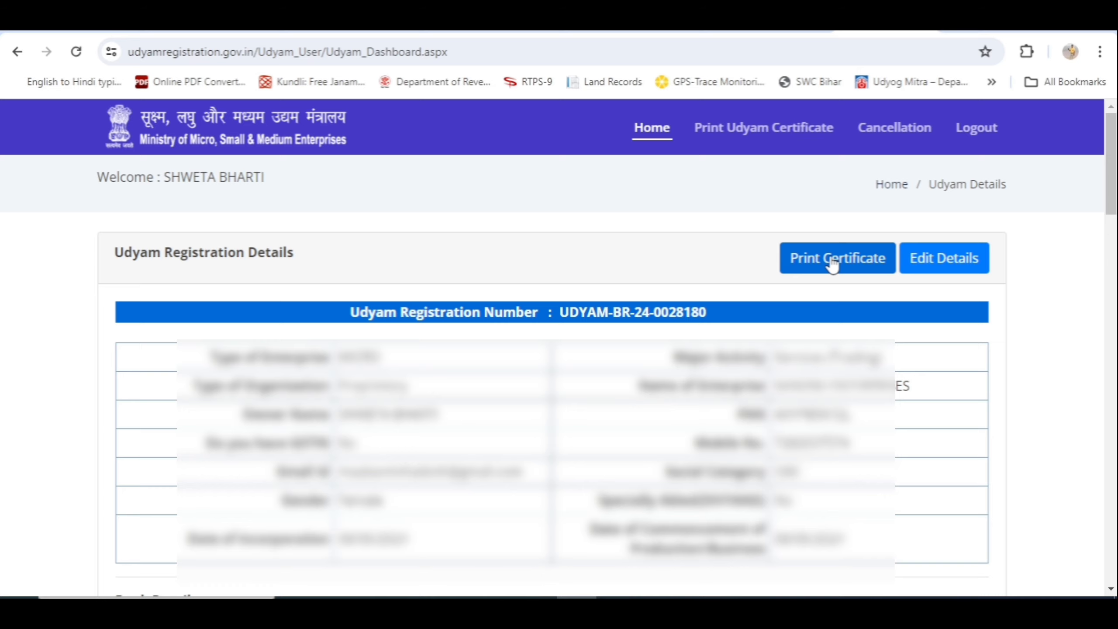
# Open the NANDNI ENTERPRISES certificate (Micro, Trading, 2024-25) and scroll through it
pyautogui.click(834, 264)
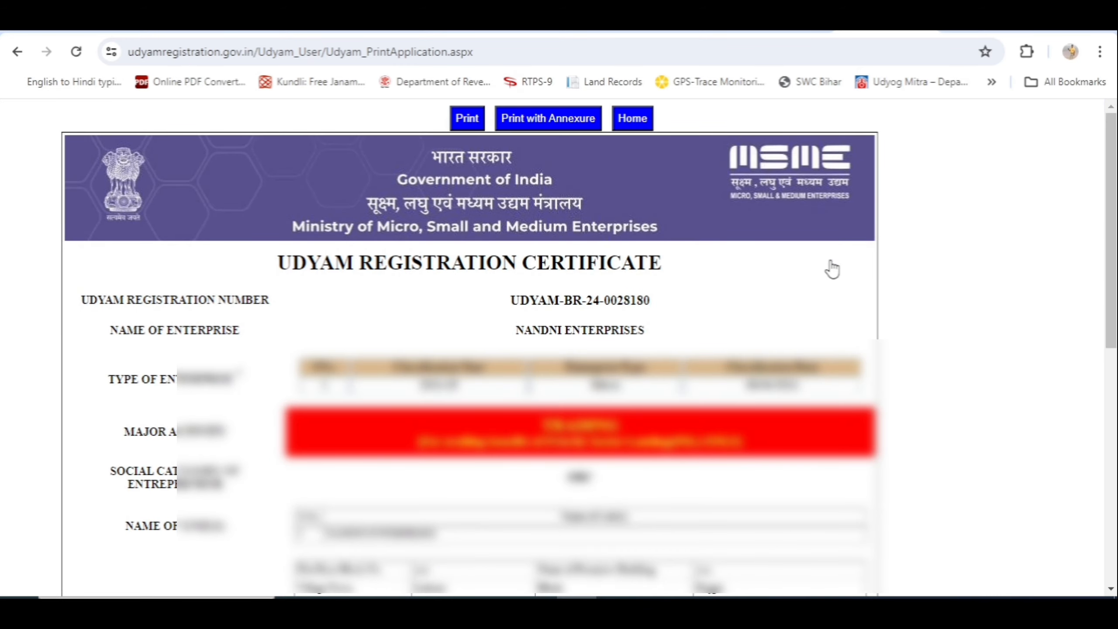
pyautogui.scroll(-5, 832, 269)
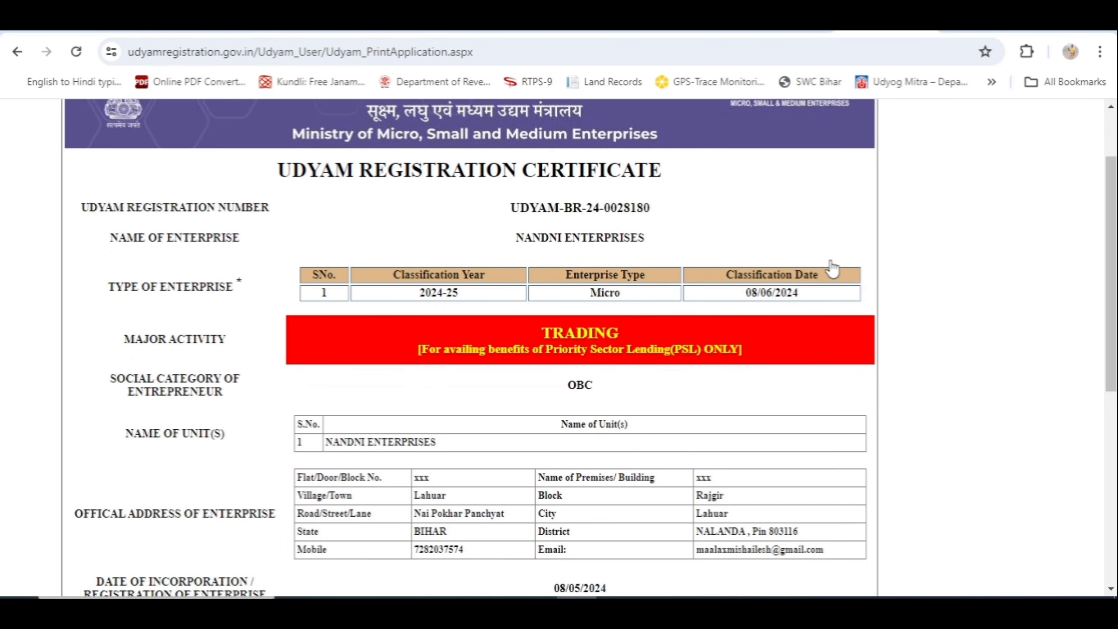
pyautogui.scroll(-6, 833, 268)
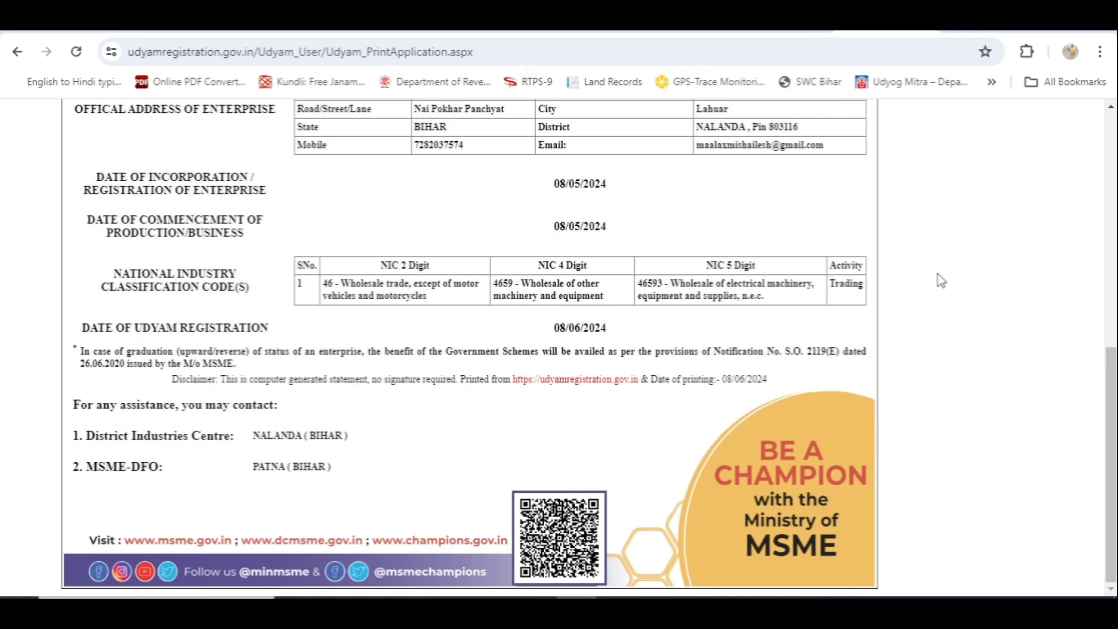
pyautogui.scroll(1, 940, 278)
pyautogui.scroll(6, 940, 280)
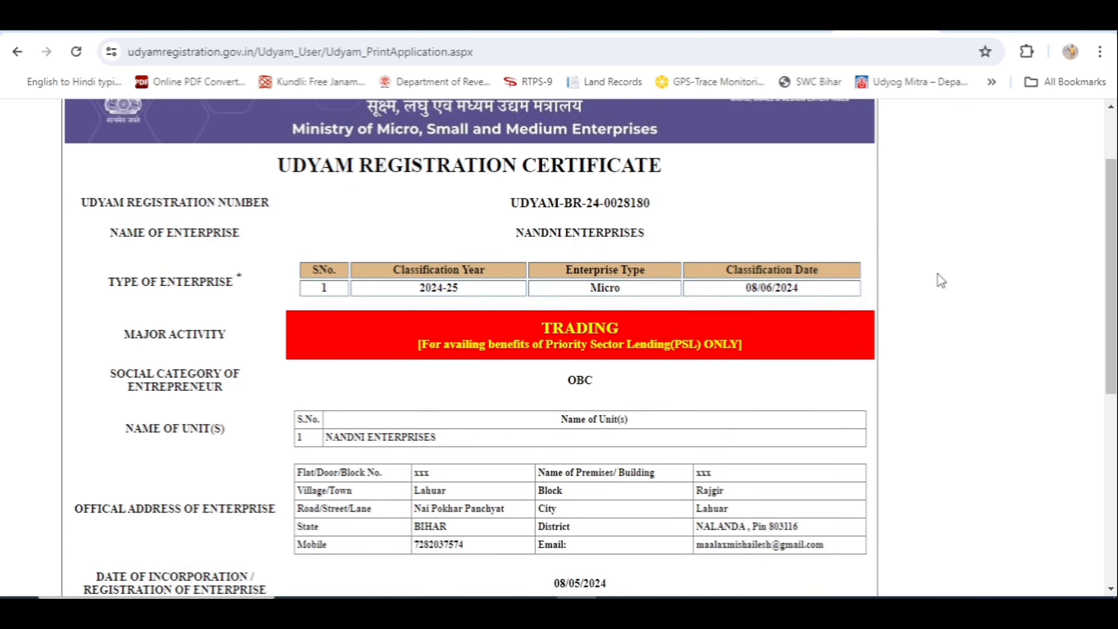
pyautogui.scroll(2, 940, 281)
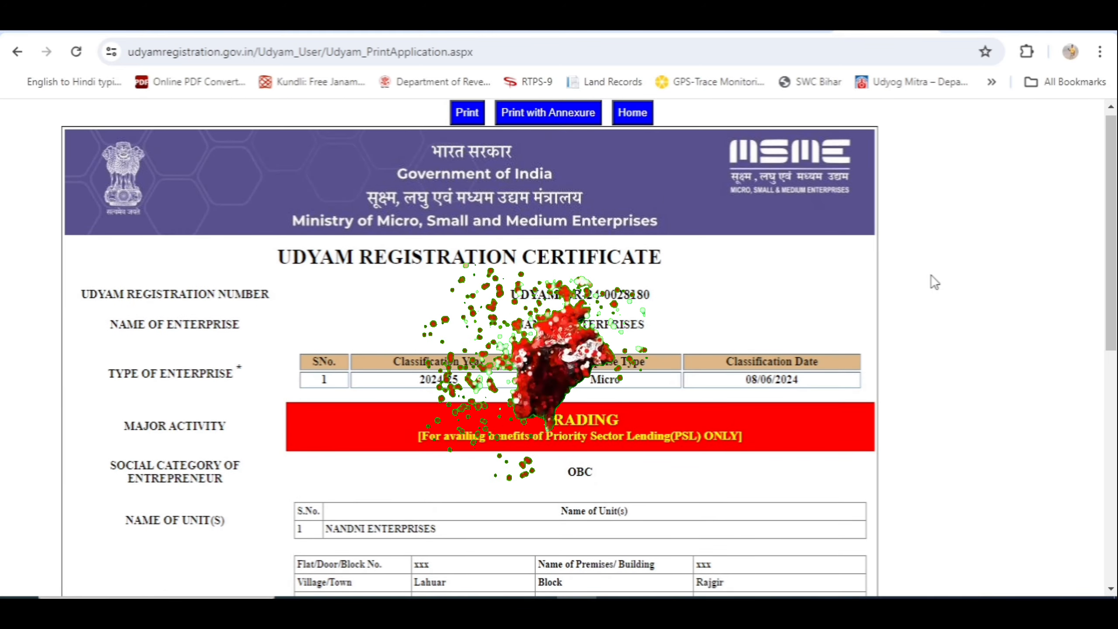